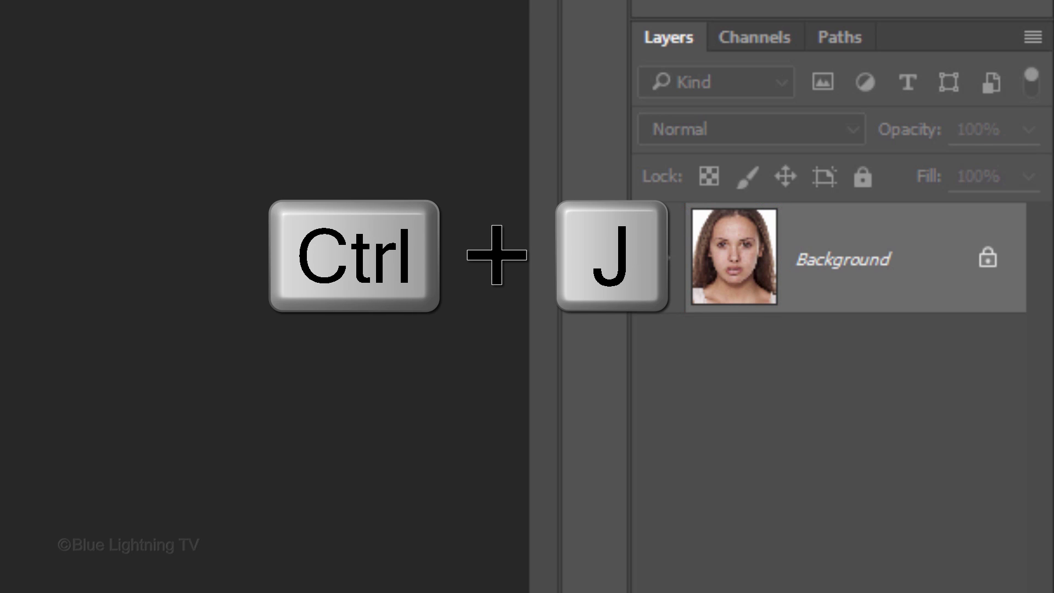
Step: Duplicate the portrait layer twice and rename the top copy High Freq_Texture
key("ctrl+j")
key("ctrl+j")
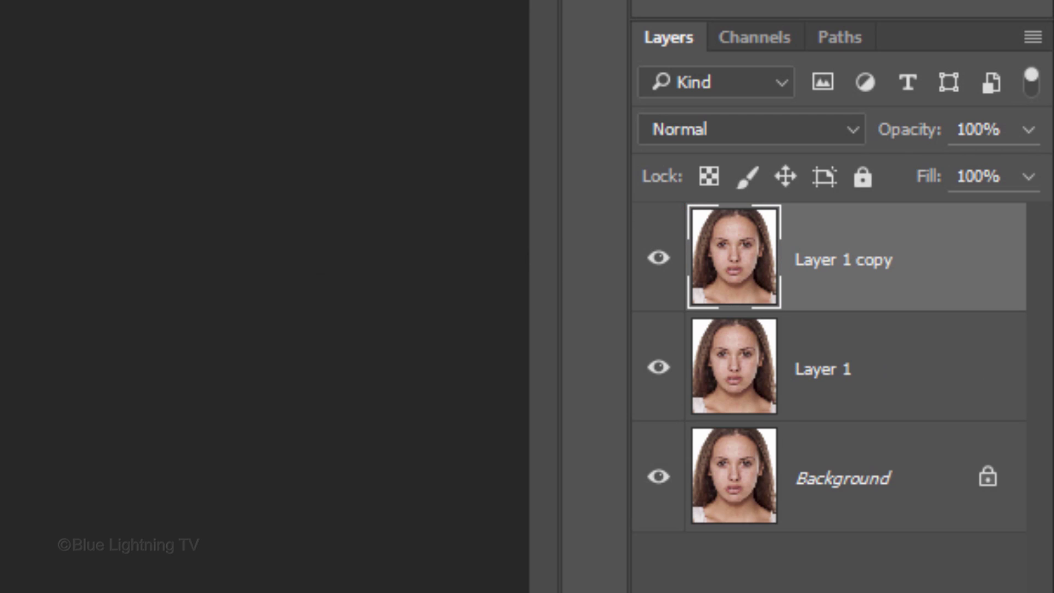
double_click(872, 260)
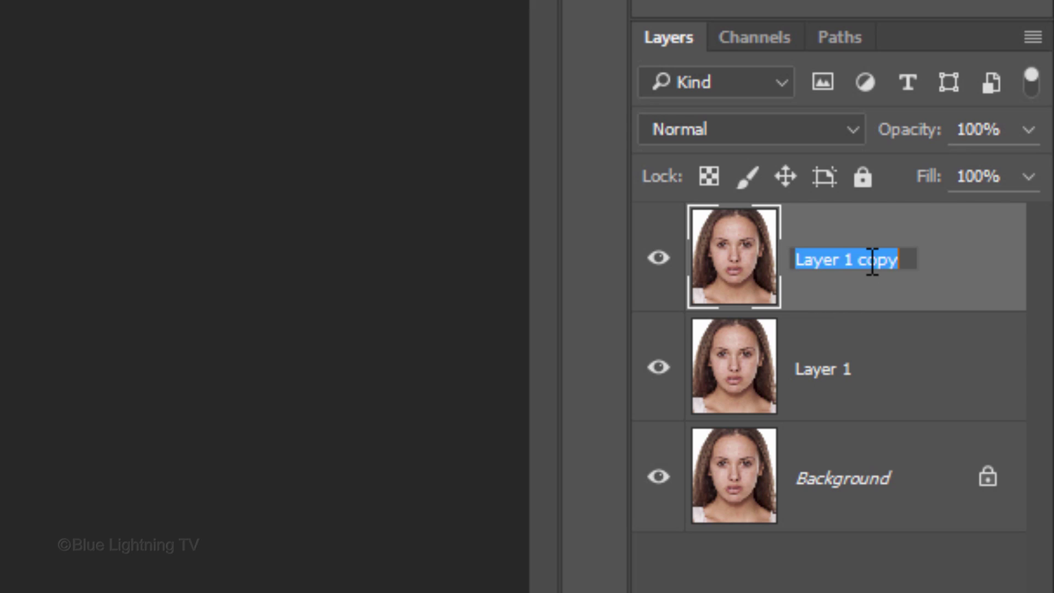
type("High Freq_T")
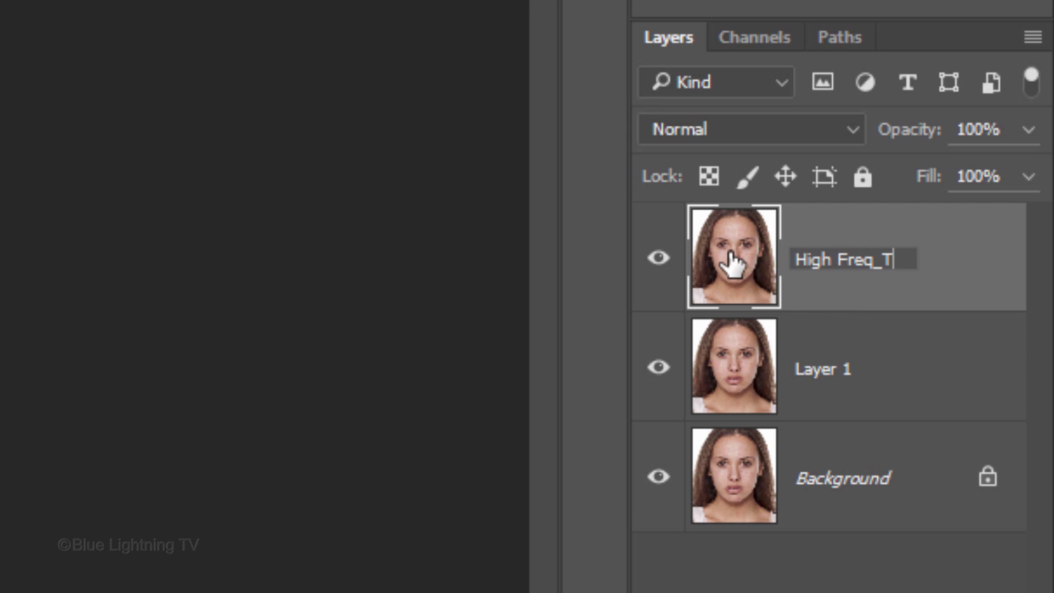
type("exture")
key("Return")
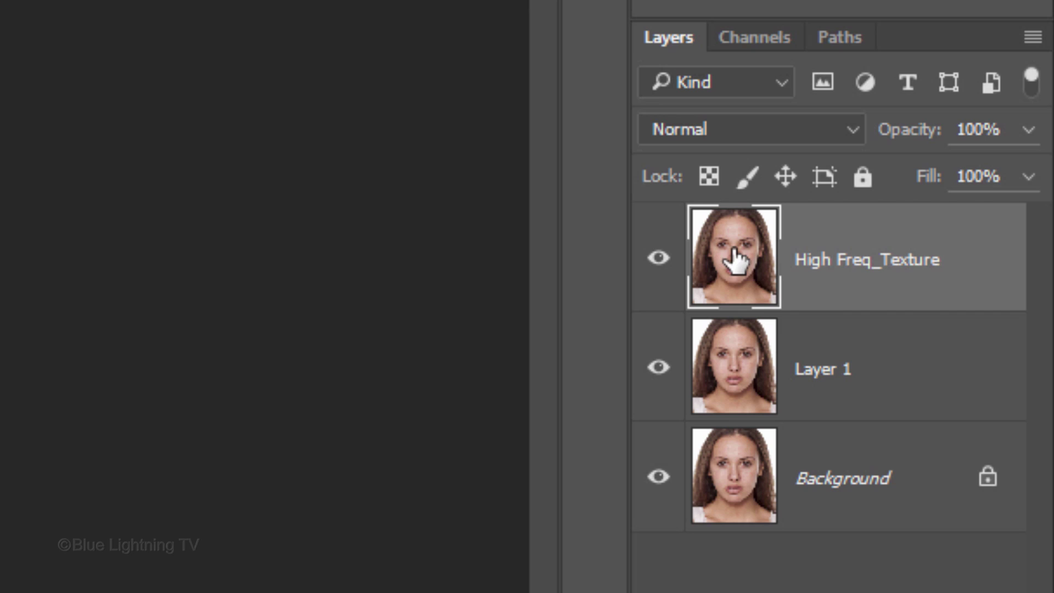
Step: Rename the lower copy Low Freq_Blur
double_click(820, 369)
type("Low F")
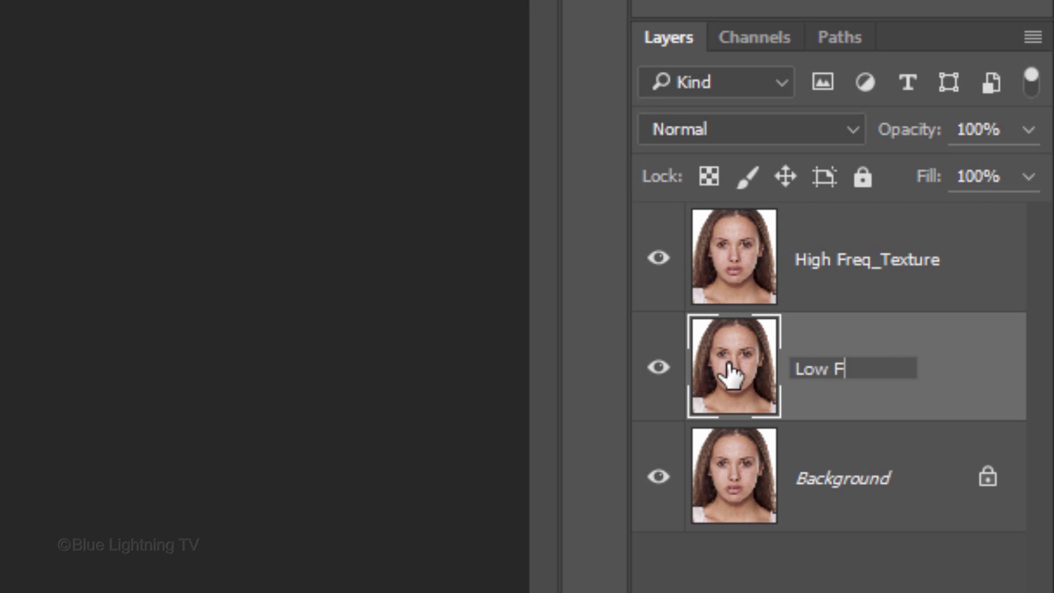
type("req_Blur")
key("Return")
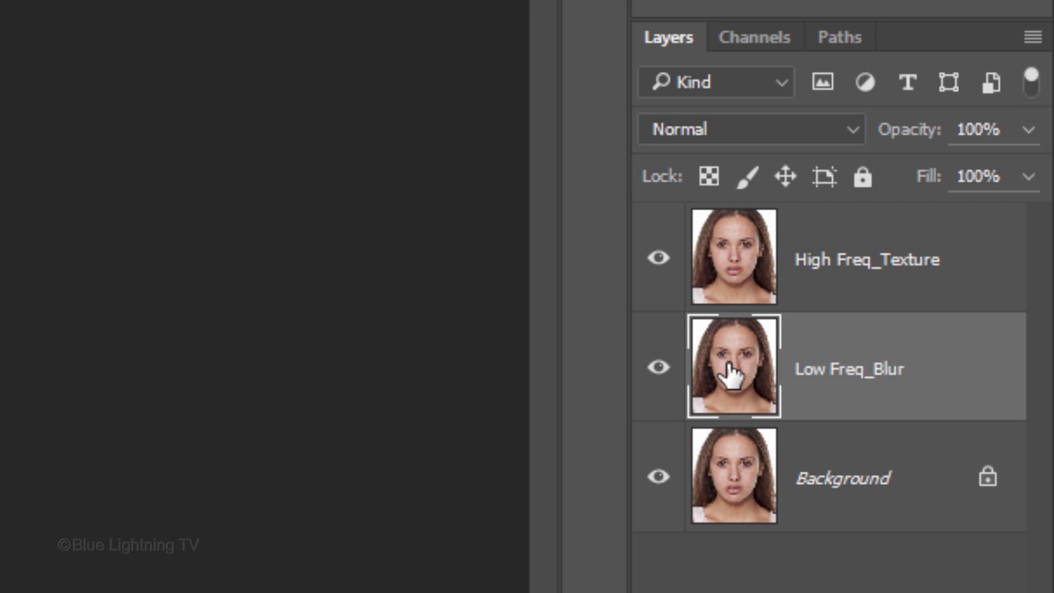
Step: Hide High Freq_Texture and apply a 9.2-pixel Gaussian Blur to Low Freq_Blur
left_click(659, 258)
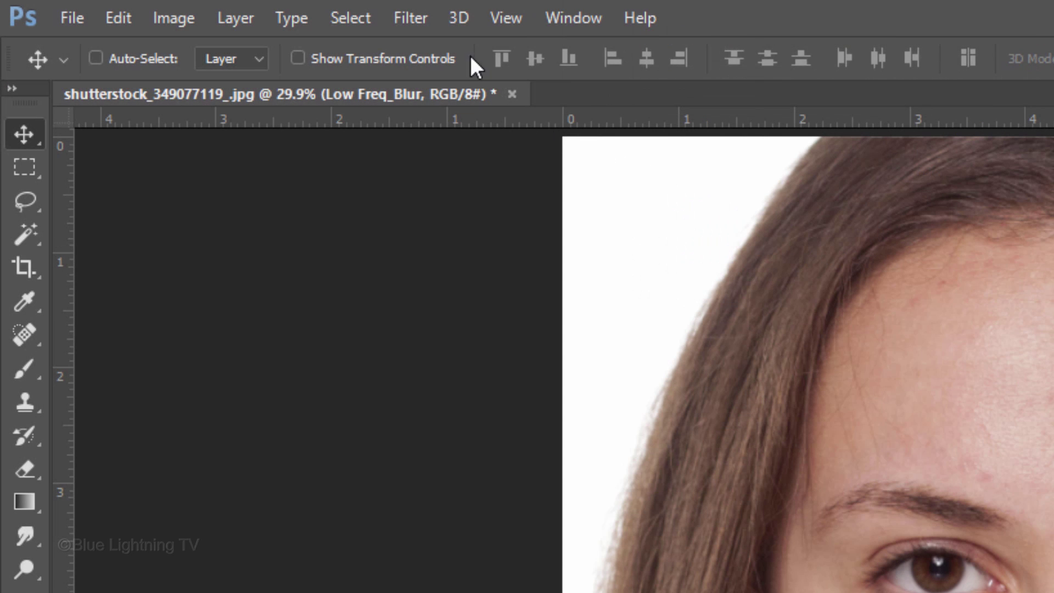
left_click(411, 20)
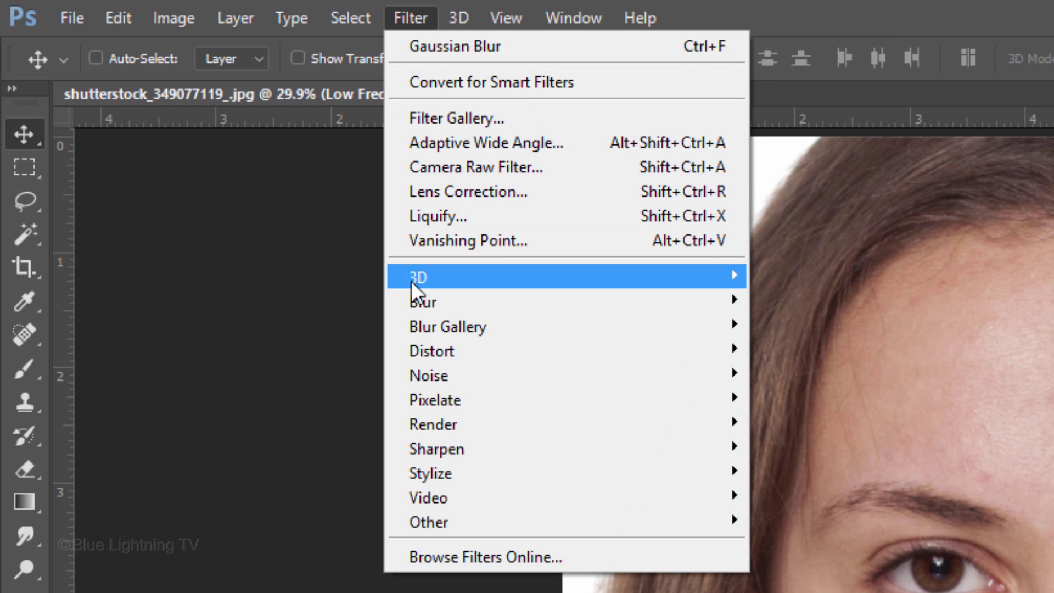
mouse_move(413, 300)
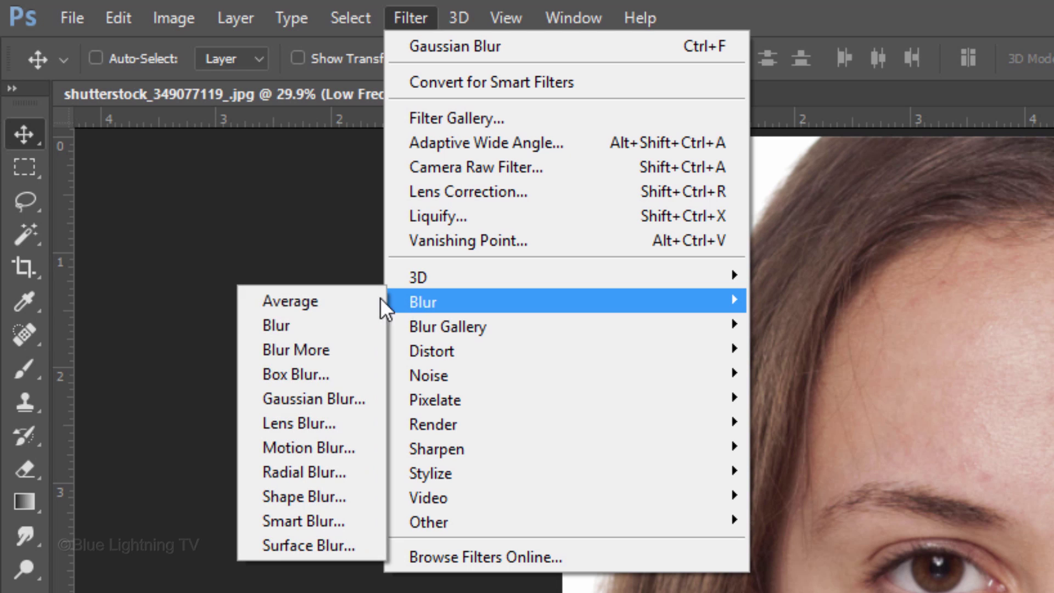
left_click(319, 396)
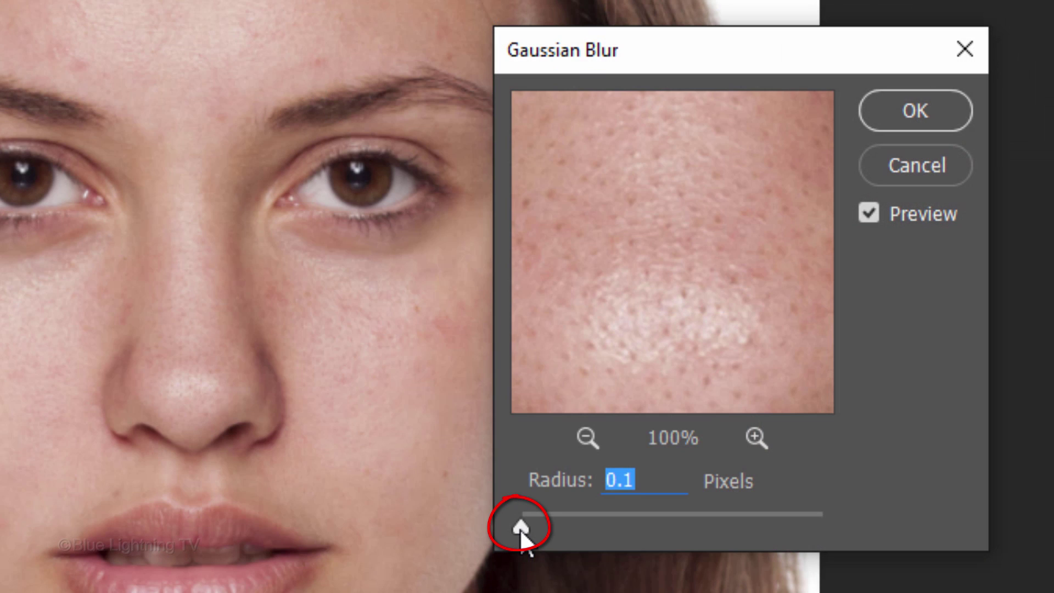
left_click_drag(520, 528, 636, 520)
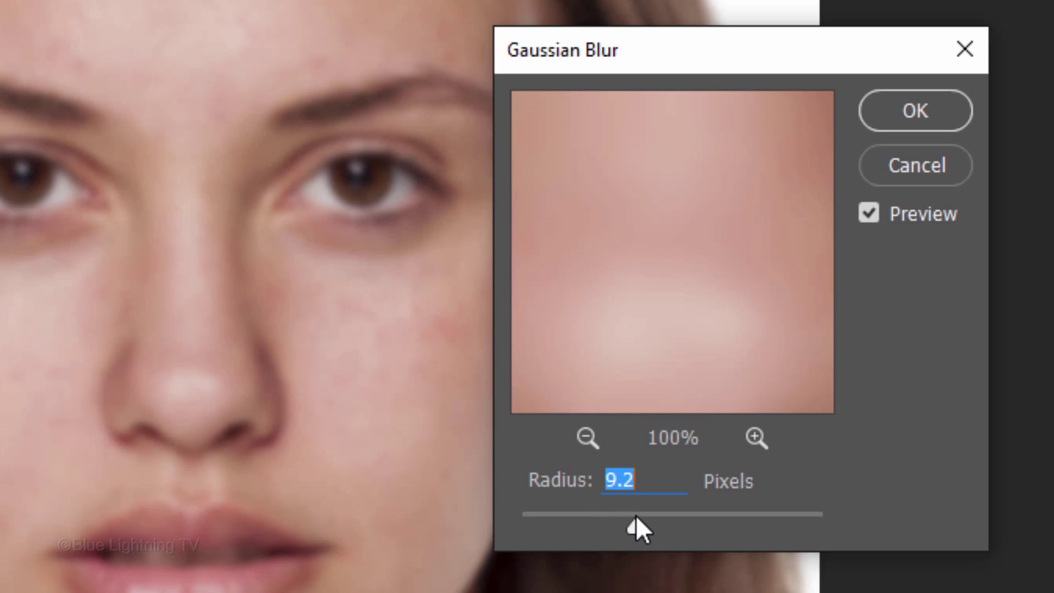
left_click(918, 114)
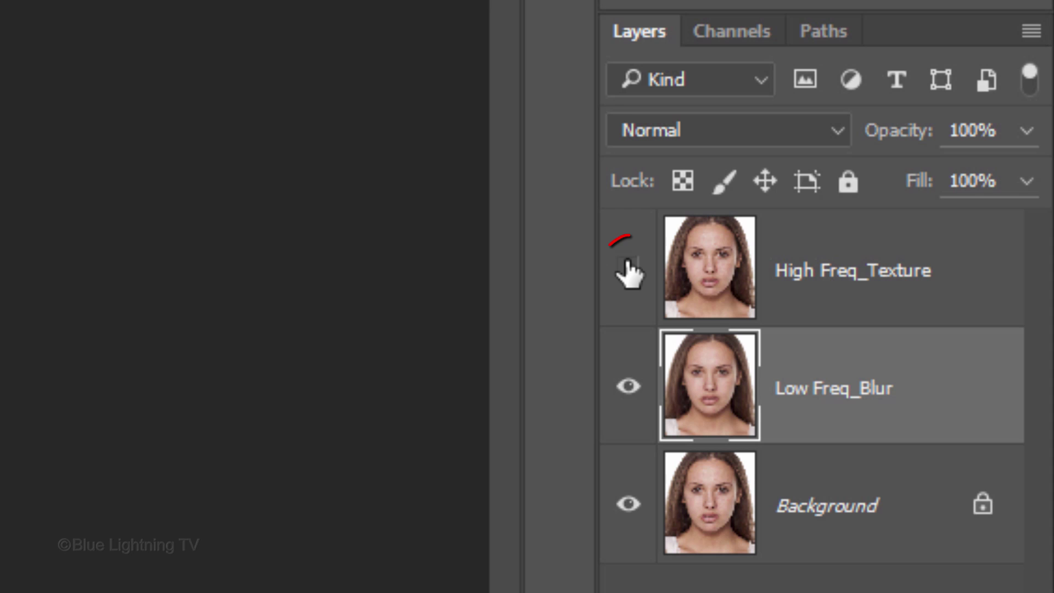
Step: Apply Image on High Freq_Texture: subtract Low Freq_Blur (scale 2, offset 128), then set Linear Light blending
left_click(628, 268)
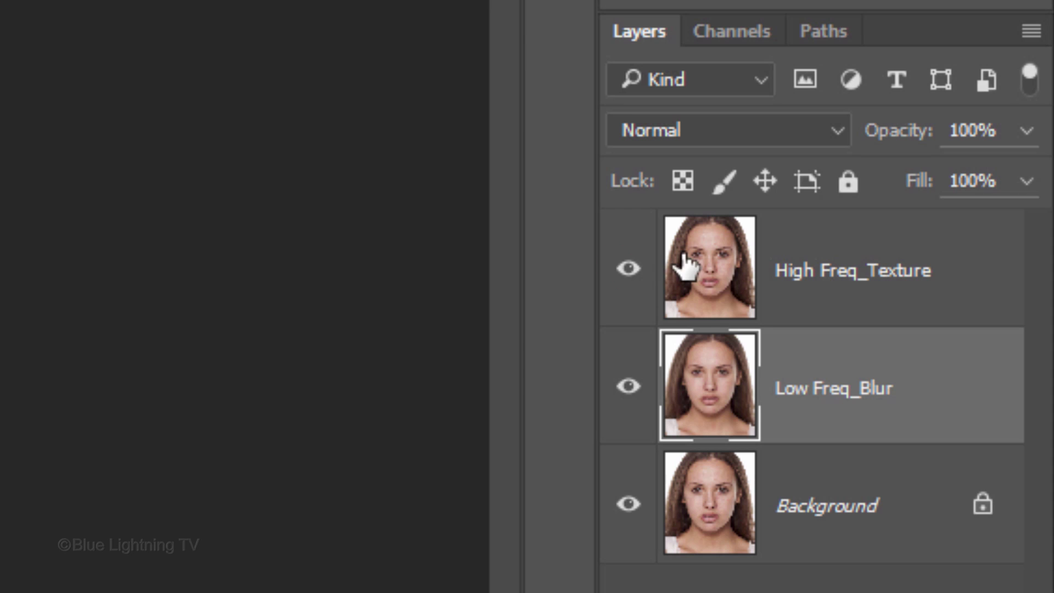
left_click(708, 269)
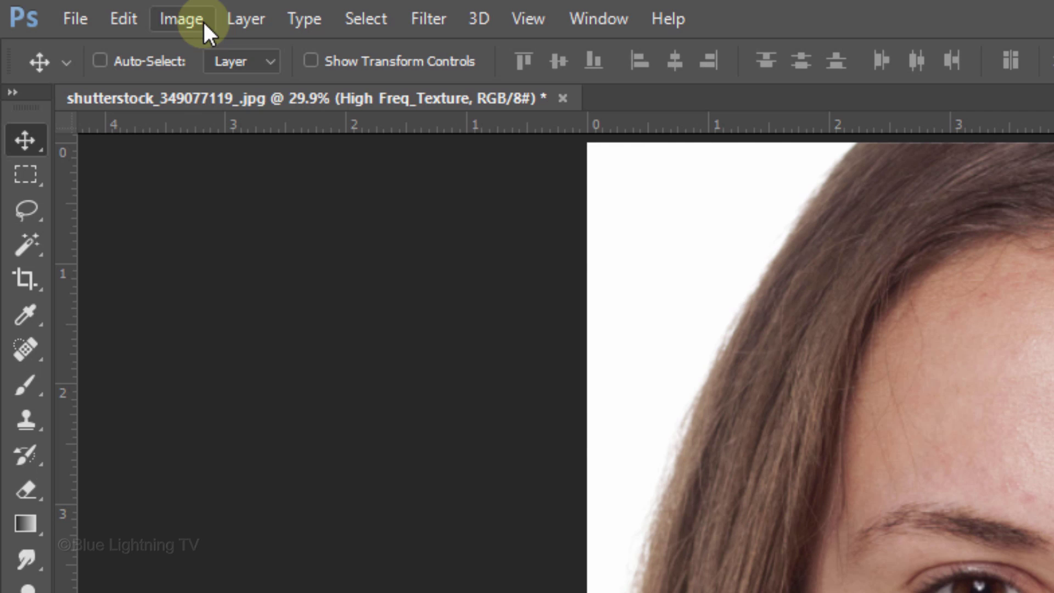
left_click(181, 19)
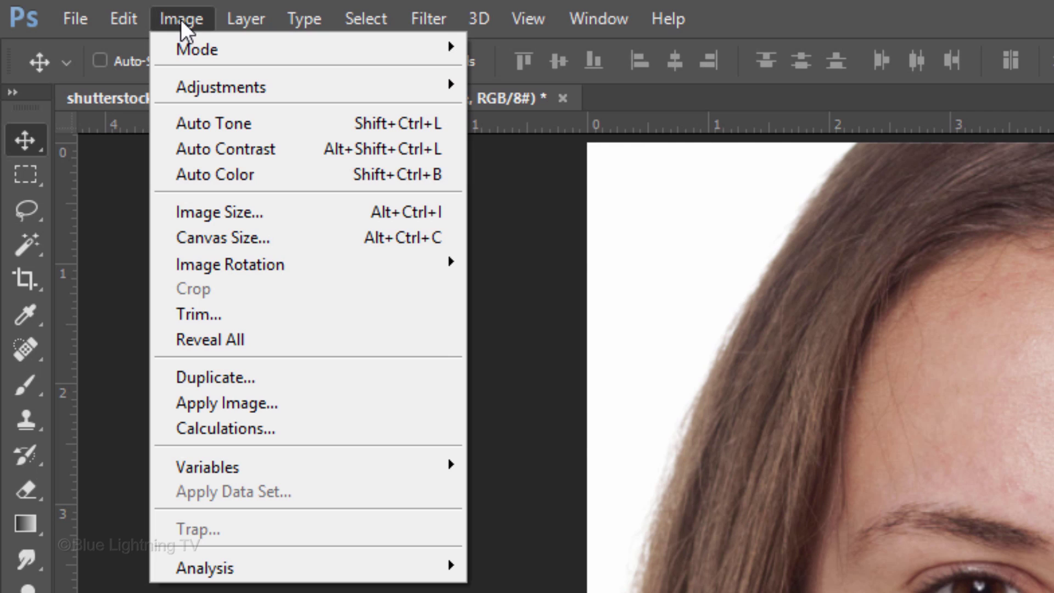
left_click(243, 404)
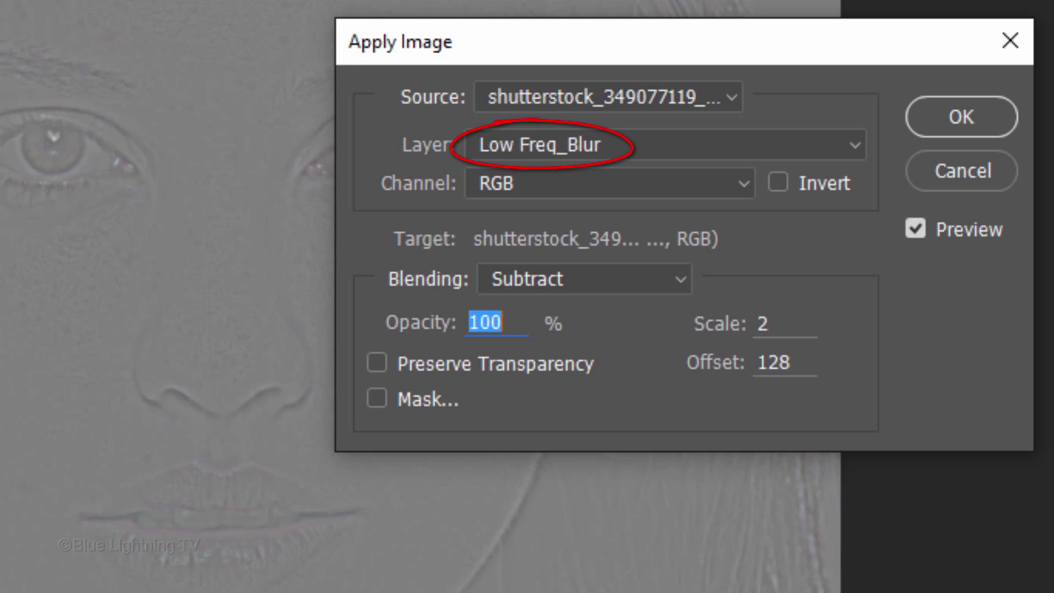
left_click(727, 144)
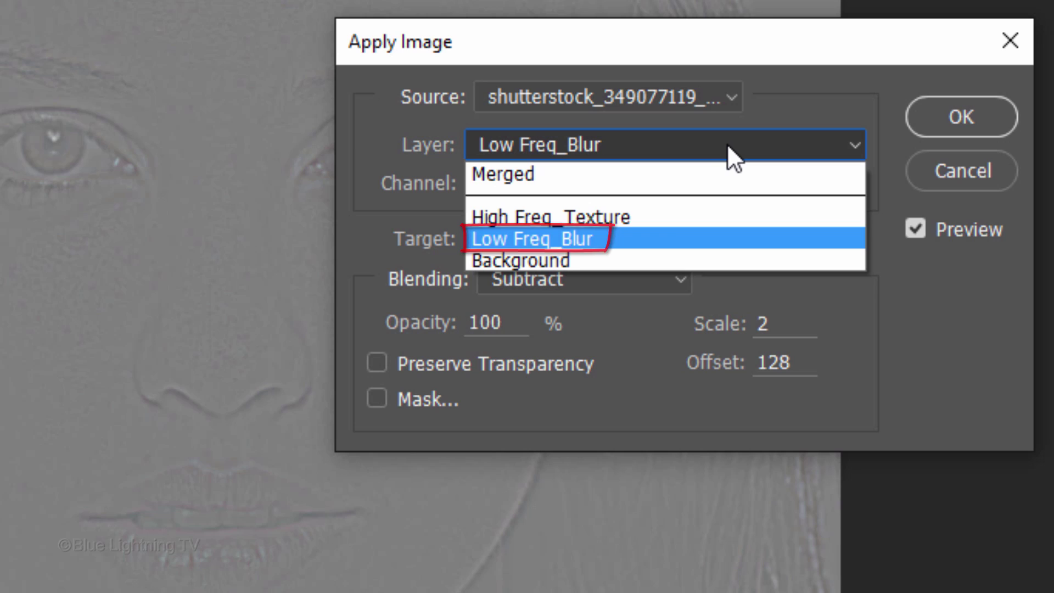
left_click(727, 143)
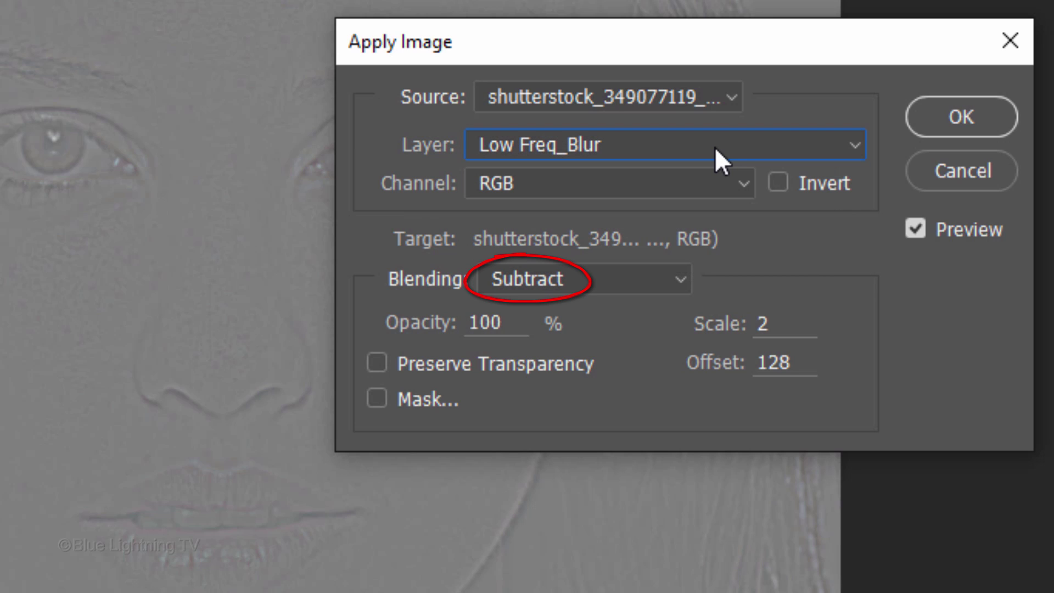
left_click(682, 279)
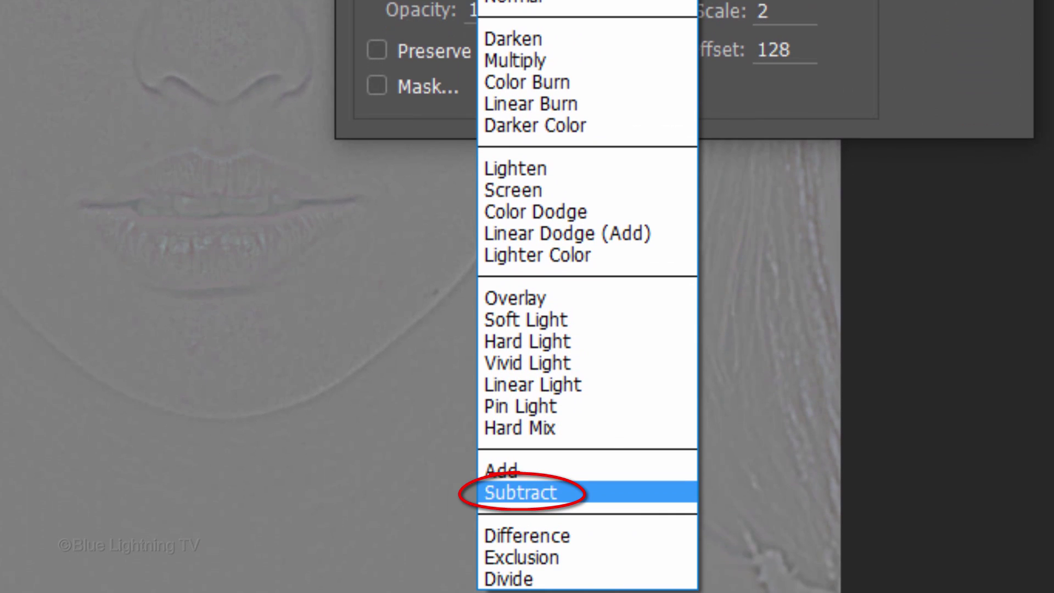
left_click(678, 492)
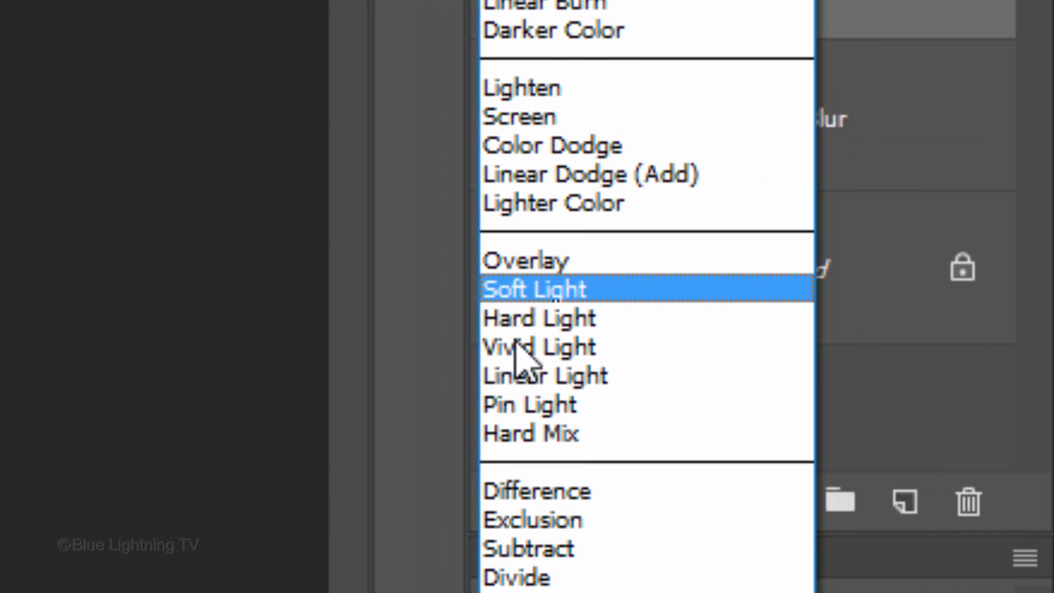
left_click(515, 378)
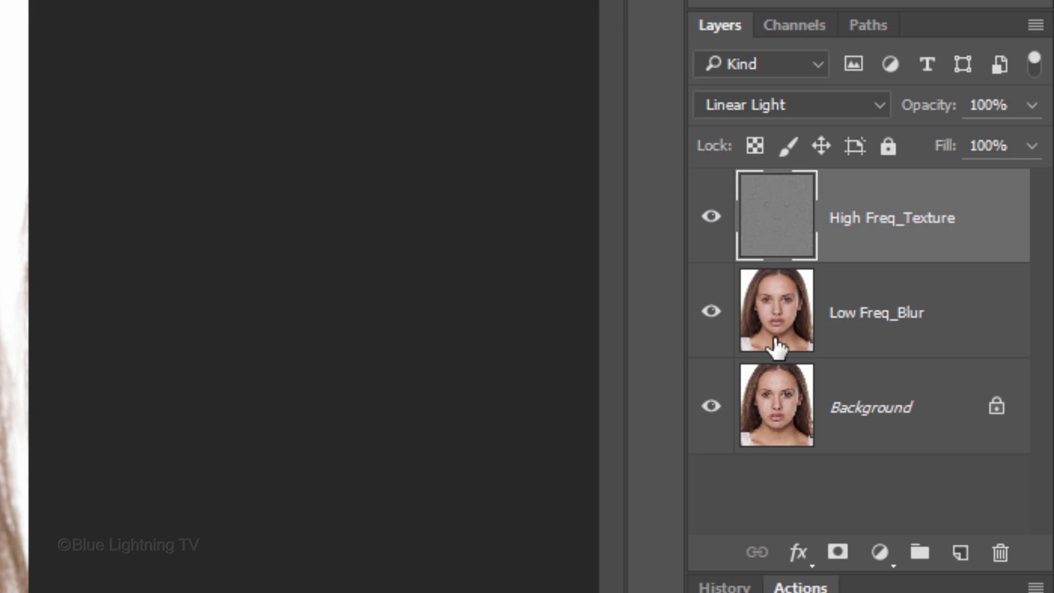
left_click(787, 324)
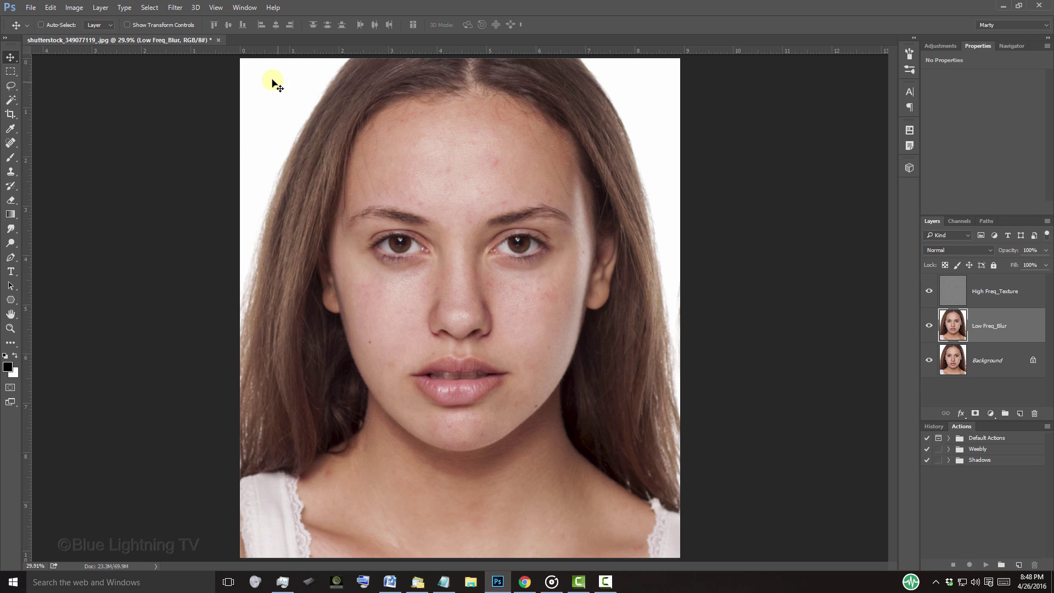
Step: Zoom in on the forehead and lasso a loose patch of skin below the hairline
key("z")
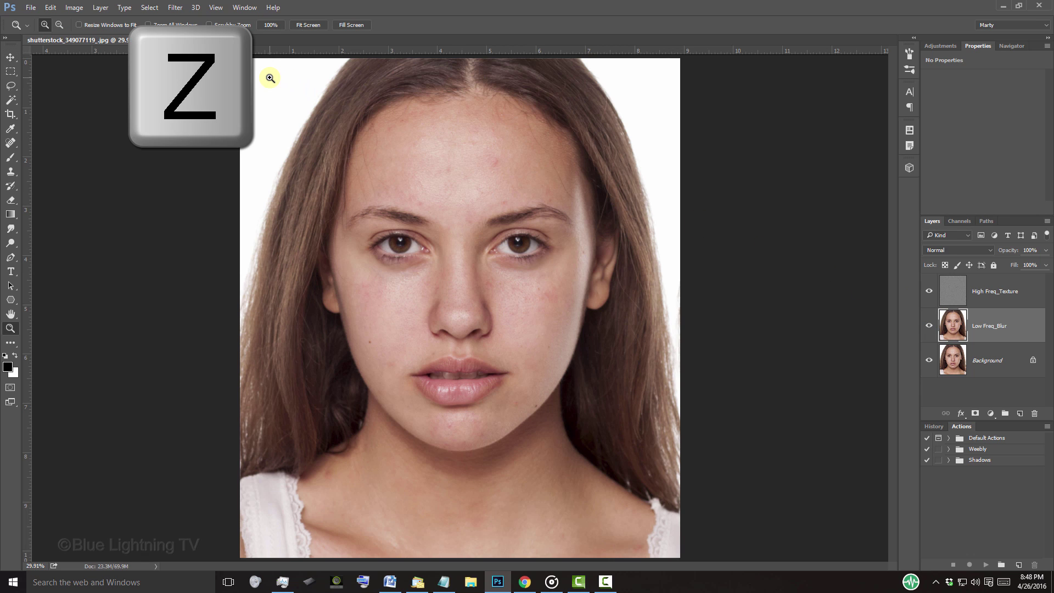
left_click_drag(264, 77, 674, 297)
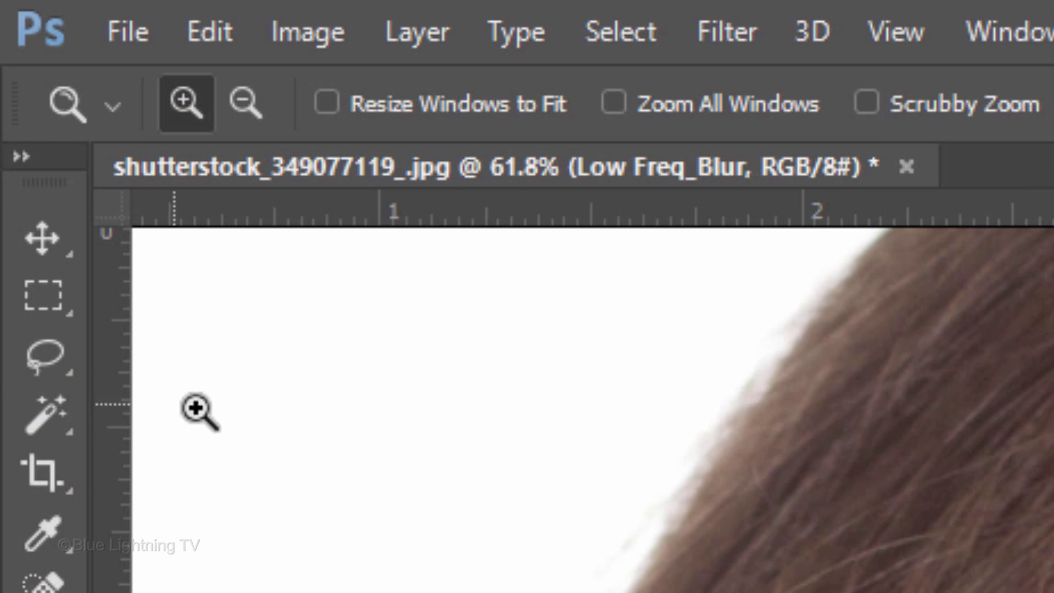
left_click(10, 86)
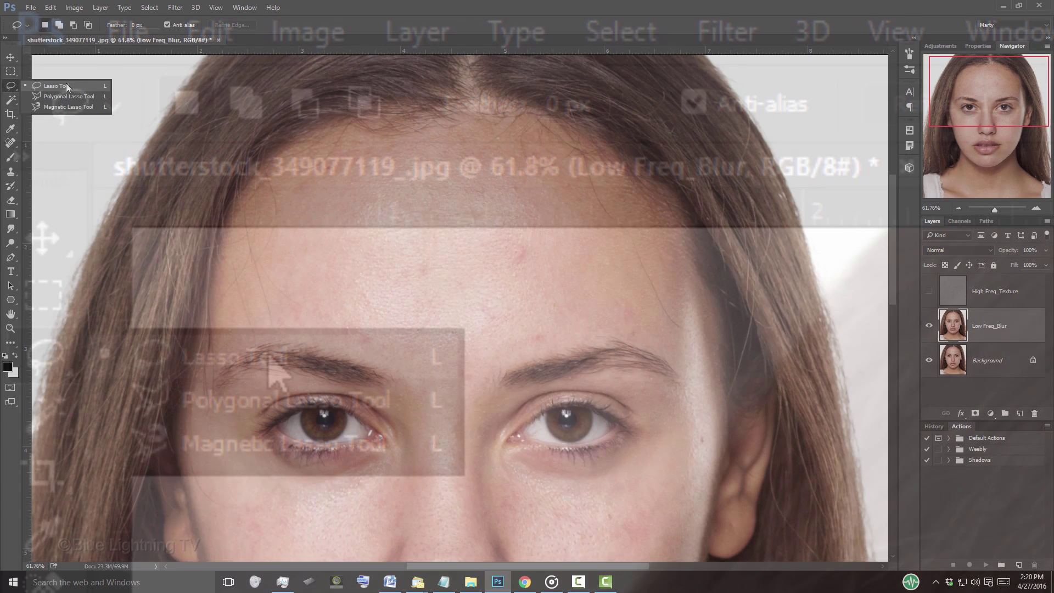
left_click(271, 358)
mouse_move(439, 152)
left_mouse_down()
mouse_move(376, 170)
mouse_move(271, 292)
mouse_move(426, 348)
mouse_move(627, 321)
mouse_move(595, 193)
mouse_move(427, 157)
left_mouse_up()
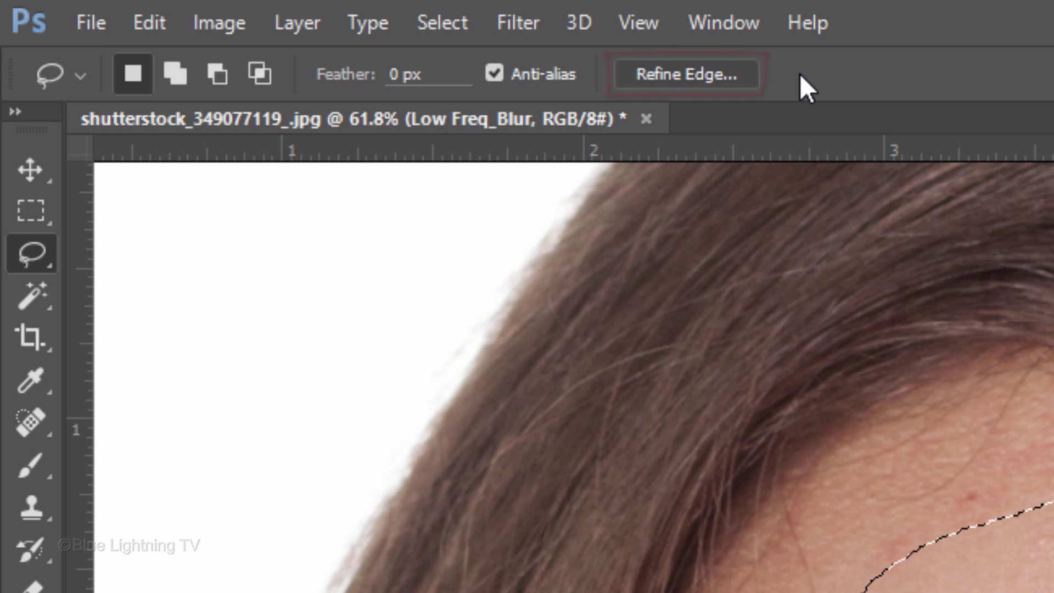
Step: Give the Lasso a 27.8 px feather after cancelling a 3.9 px Refine Edge trial
left_click(447, 24)
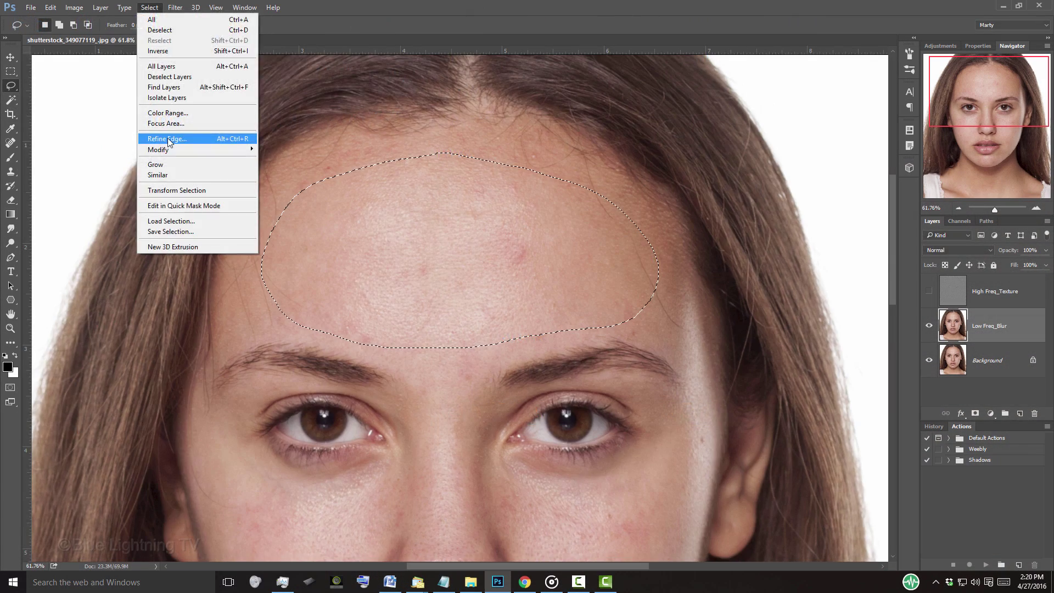
left_click(493, 409)
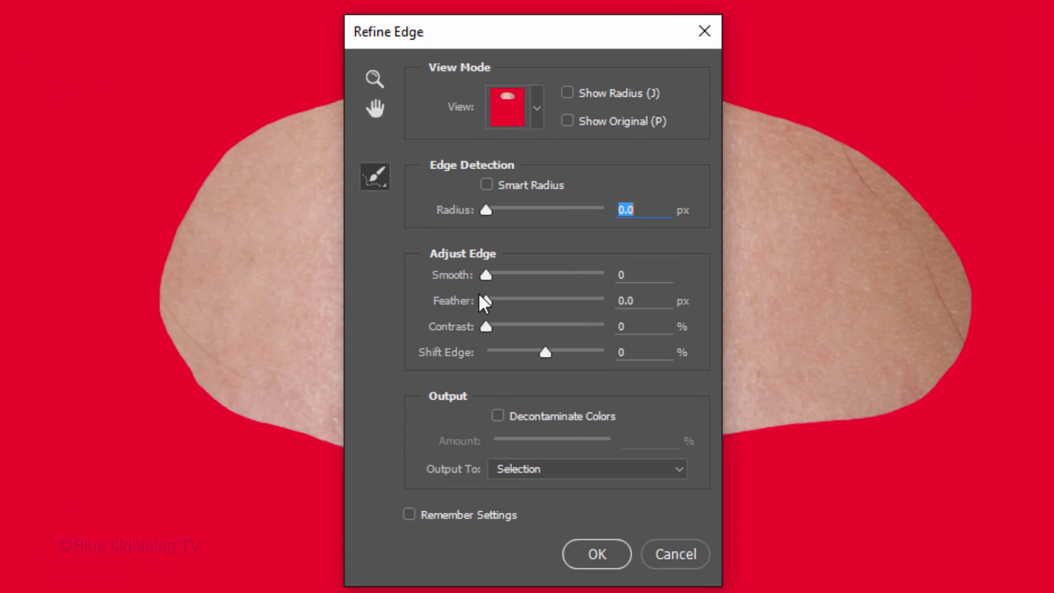
left_click_drag(487, 300, 541, 303)
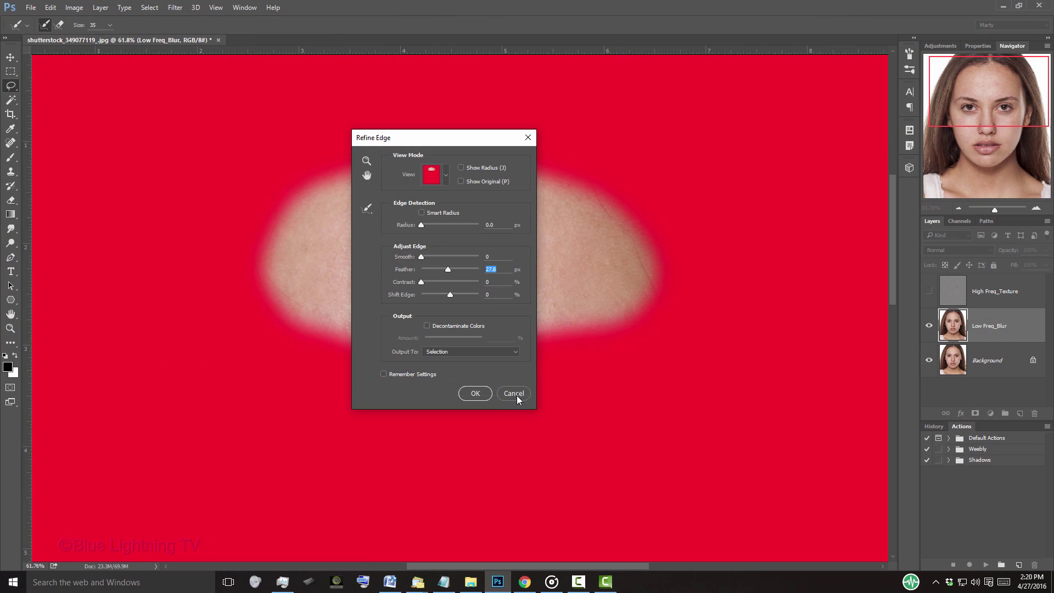
left_click(754, 528)
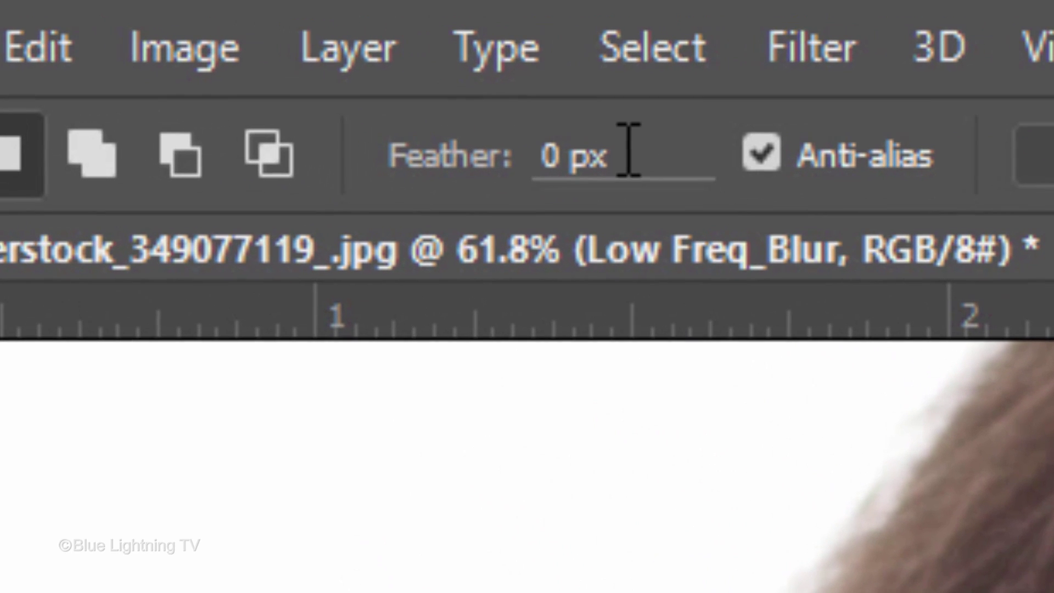
left_click(628, 149)
type("27.8")
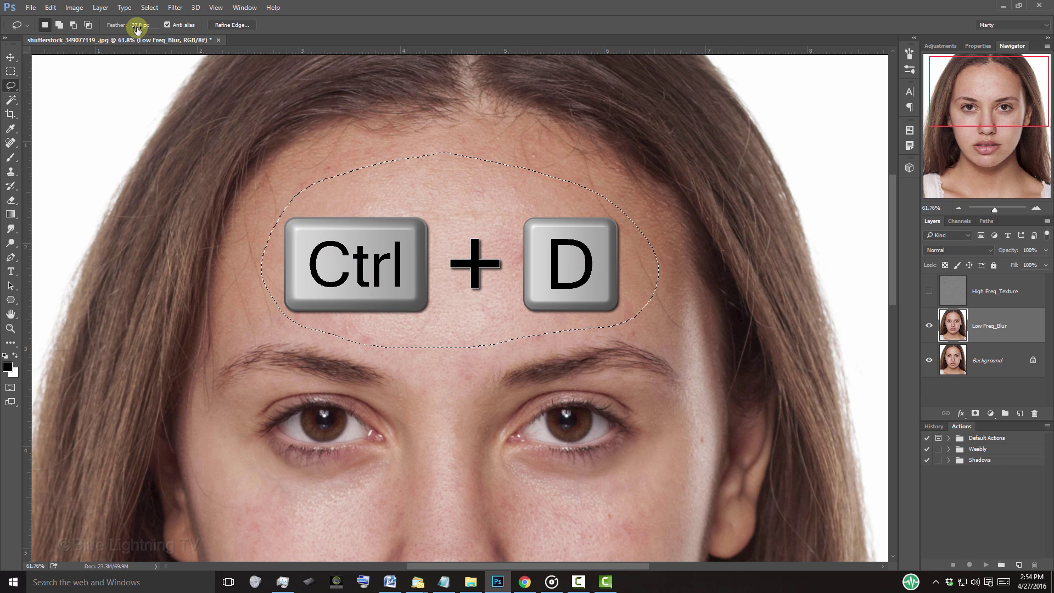
Step: Reselect the forehead on Low Freq_Blur and blur it with a Gaussian Blur of about 41.5 pixels
key("ctrl+d")
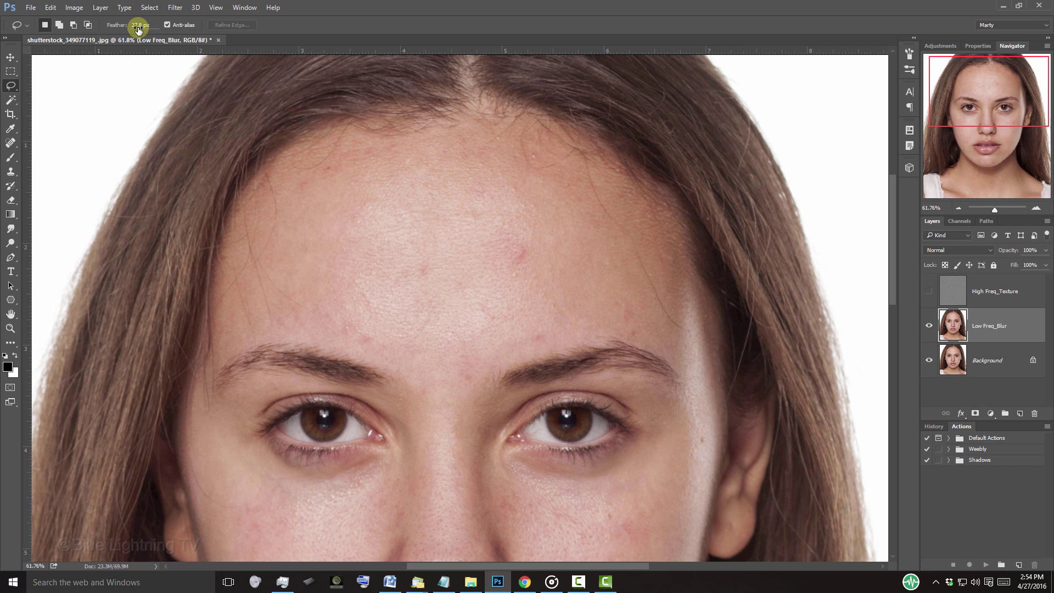
mouse_move(463, 144)
left_mouse_down()
mouse_move(322, 179)
mouse_move(260, 320)
mouse_move(437, 364)
mouse_move(585, 327)
mouse_move(585, 185)
mouse_move(437, 150)
left_mouse_up()
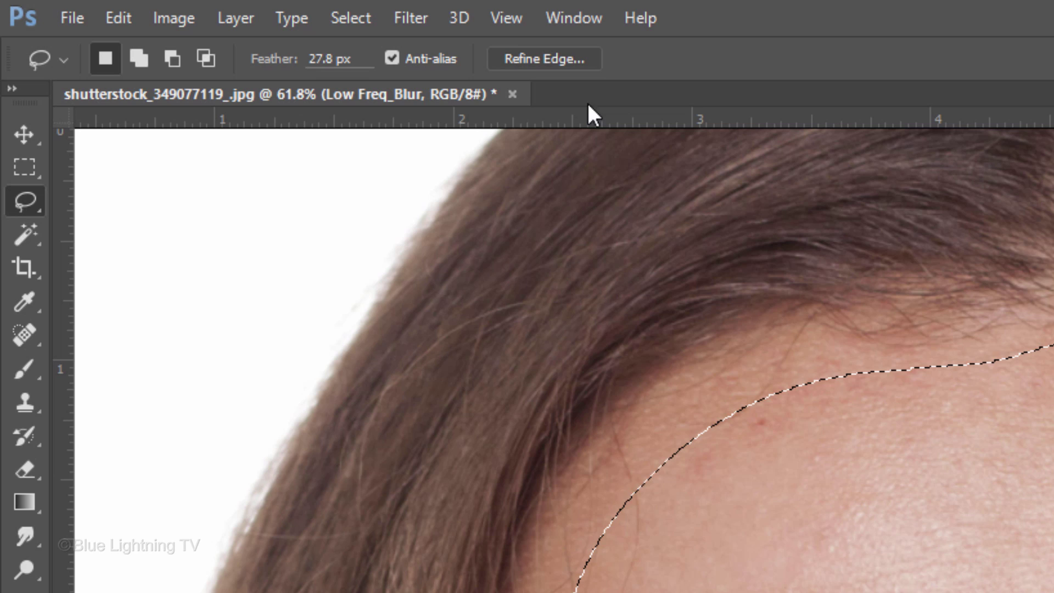
left_click(412, 18)
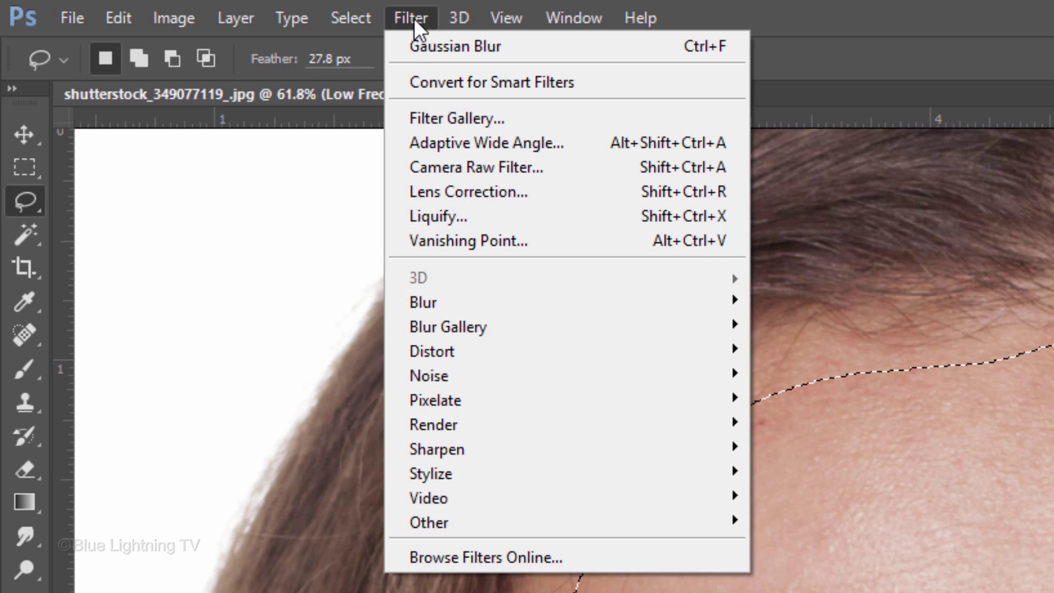
mouse_move(423, 301)
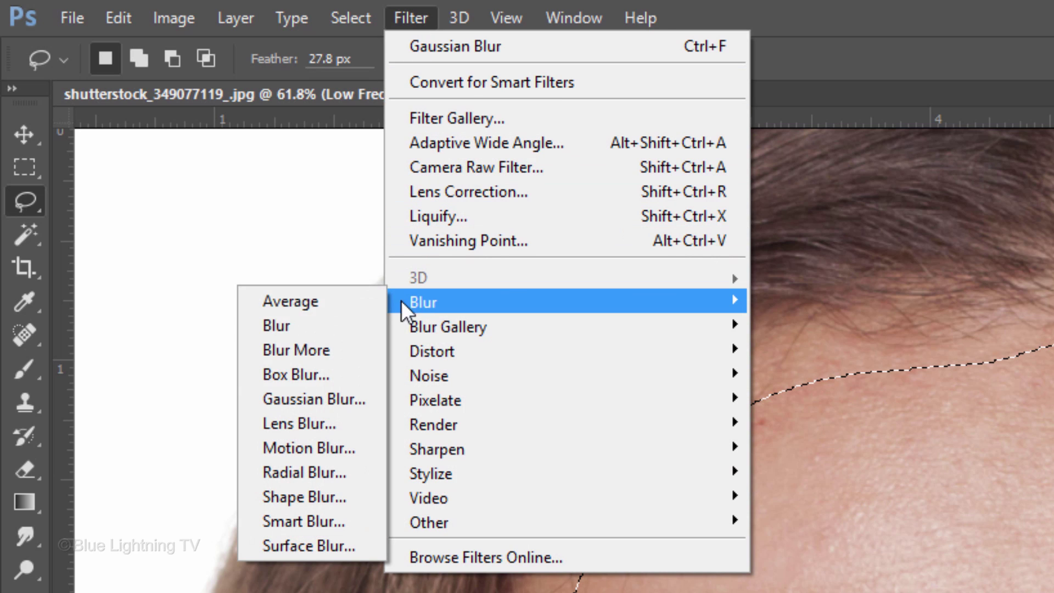
left_click(354, 397)
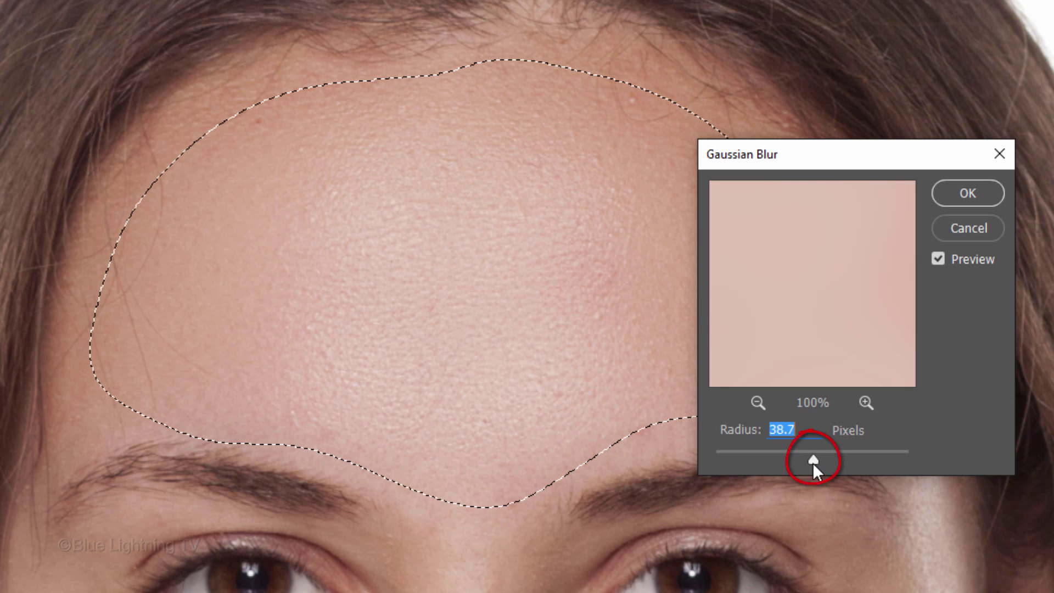
left_click_drag(812, 462, 713, 459)
mouse_move(820, 456)
left_mouse_down()
mouse_move(797, 457)
mouse_move(818, 457)
left_mouse_up()
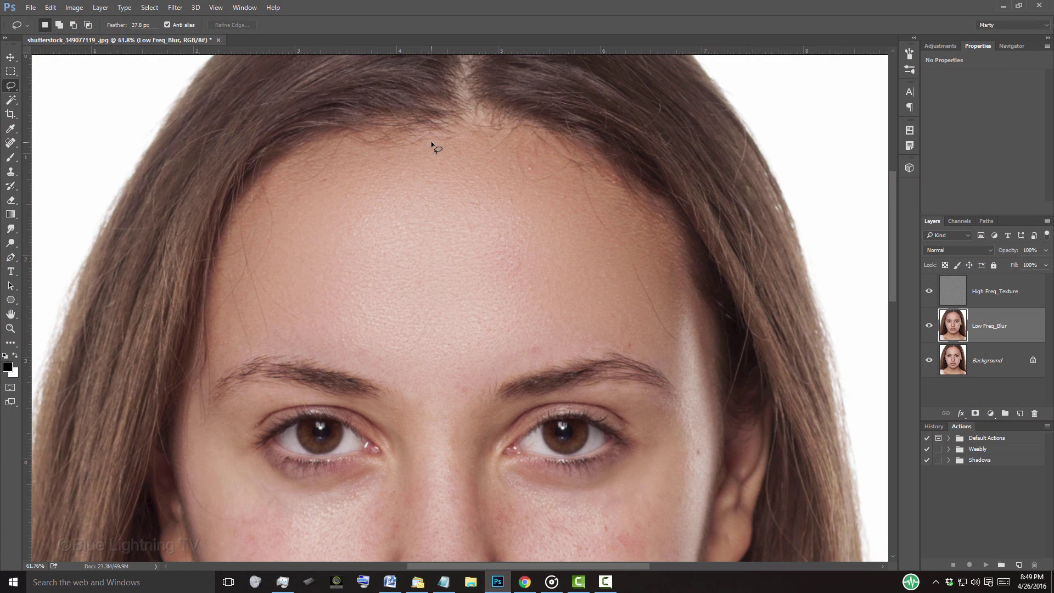
Step: Pan down to show the cheeks, nose and mouth
key("space")
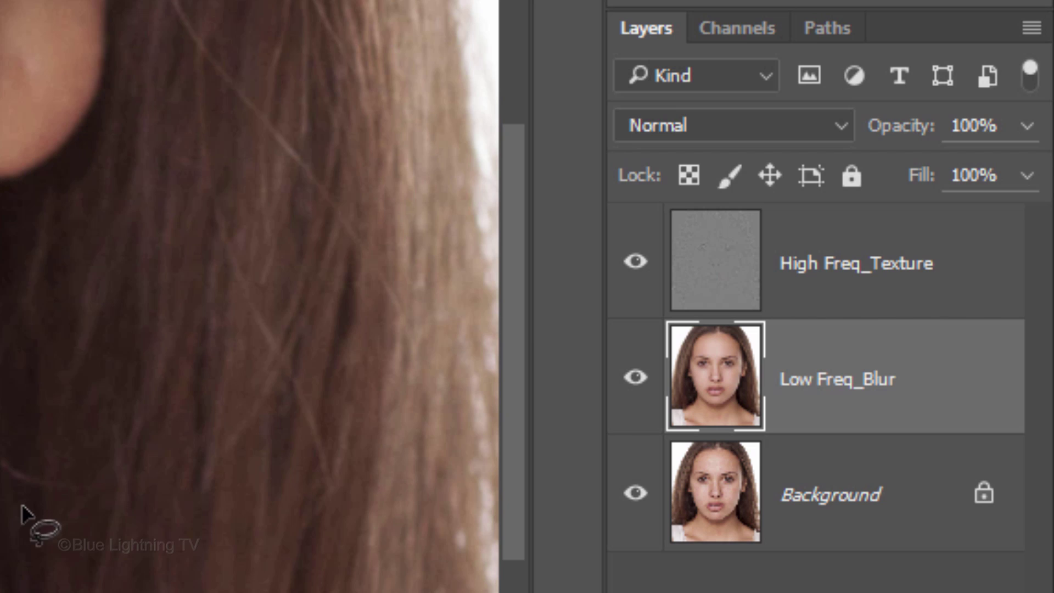
Step: On High Freq_Texture, set the Clone Stamp to Normal mode, 37% opacity, sampling Current Layer
left_click(704, 265)
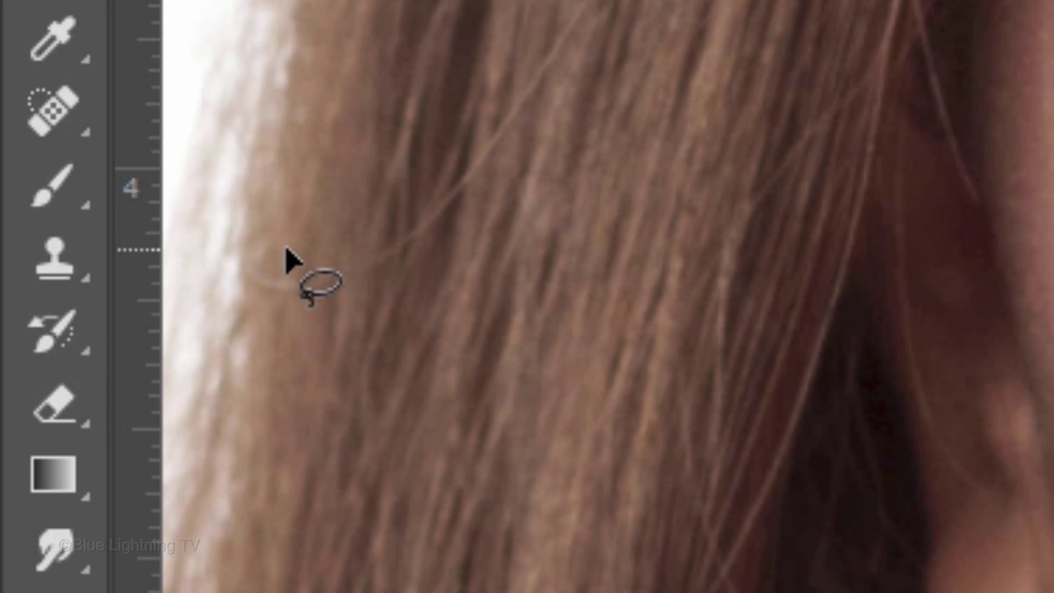
left_click(59, 287)
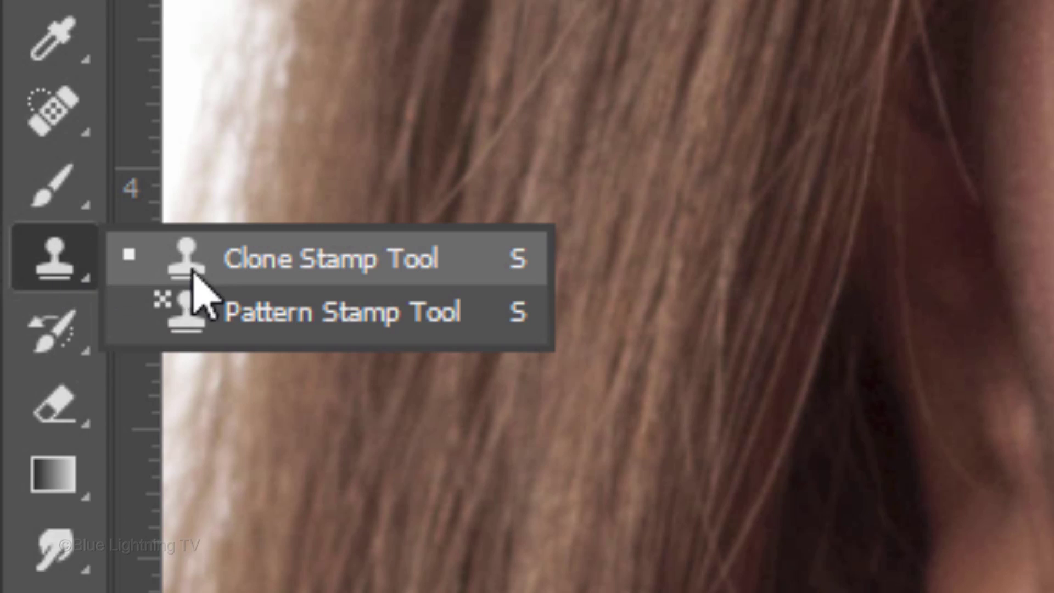
left_click(379, 259)
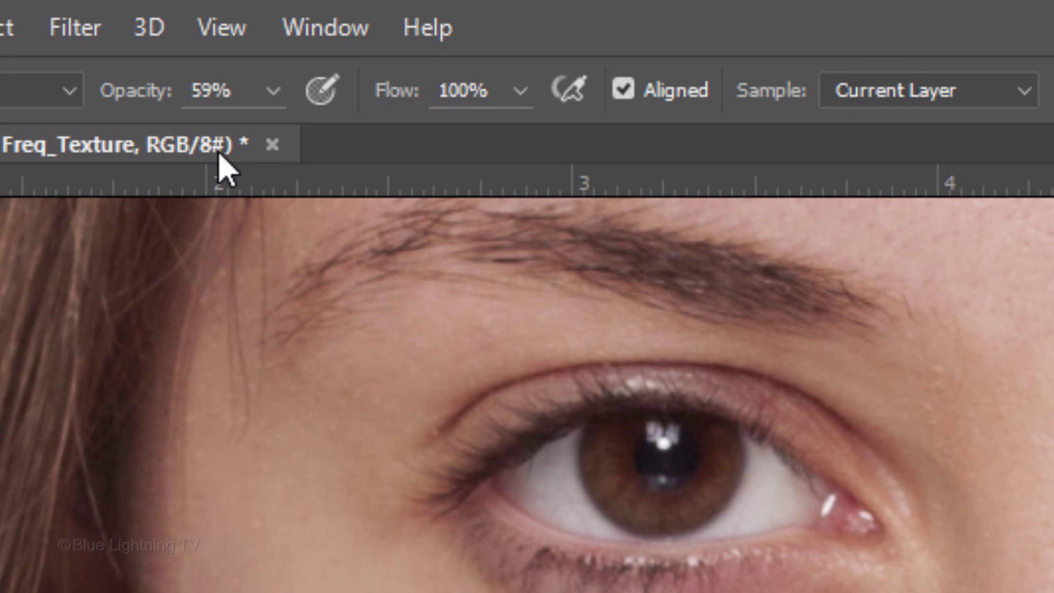
left_click(273, 90)
left_click_drag(263, 143, 230, 150)
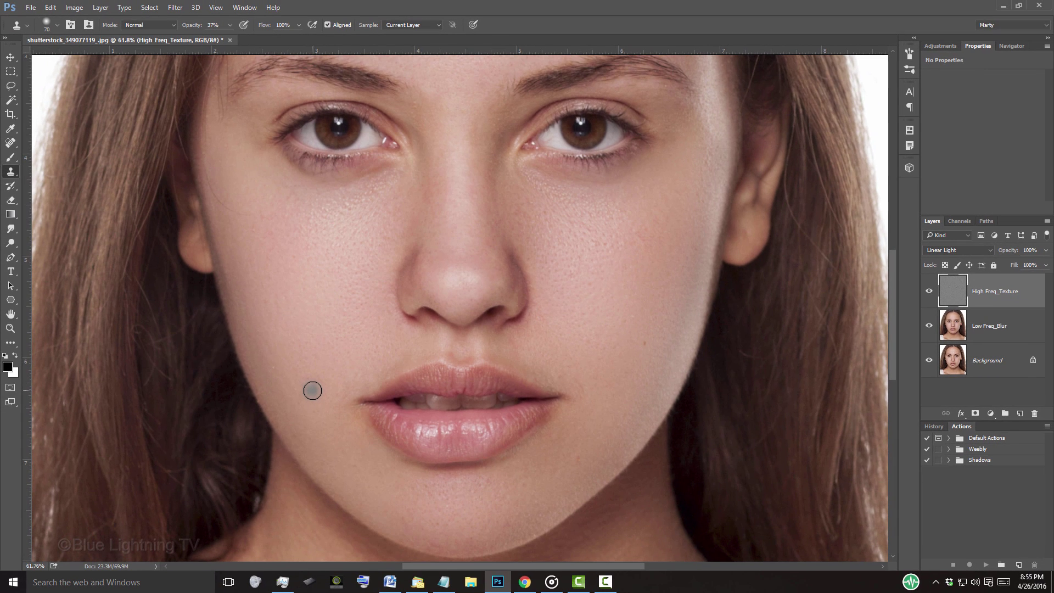
Step: On Low Freq_Blur, lasso the neck and upper chest, repeat the forehead Gaussian Blur, and deselect
left_click_drag(312, 390, 326, 132)
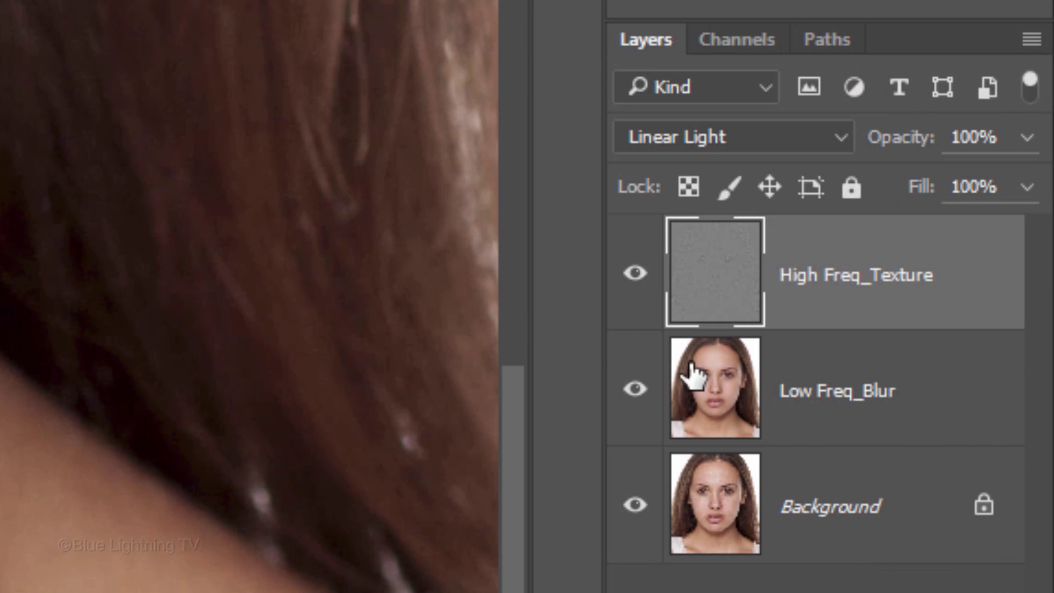
left_click(954, 323)
left_click(719, 380)
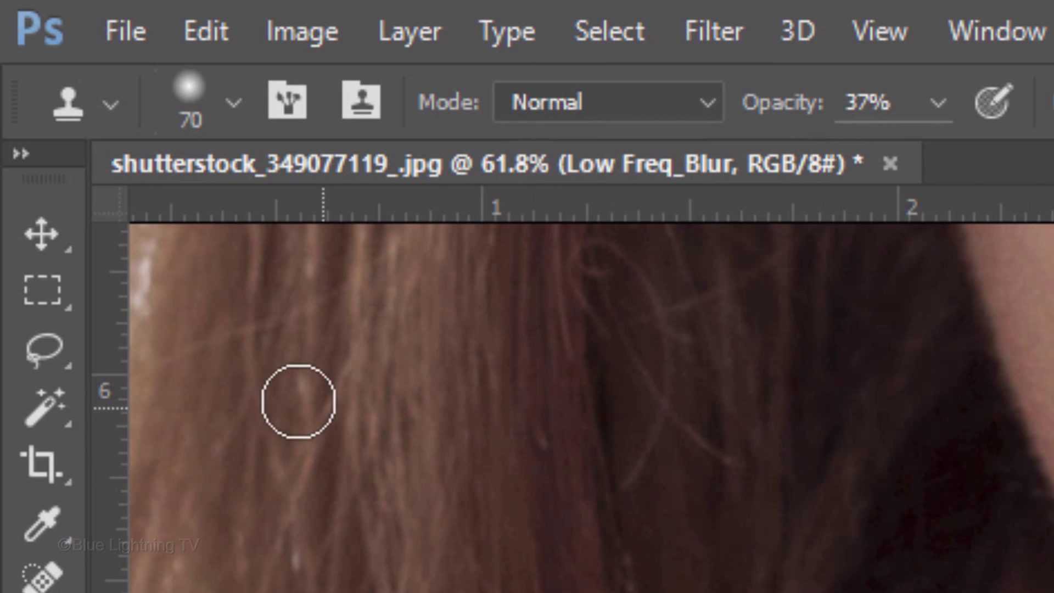
left_click(43, 367)
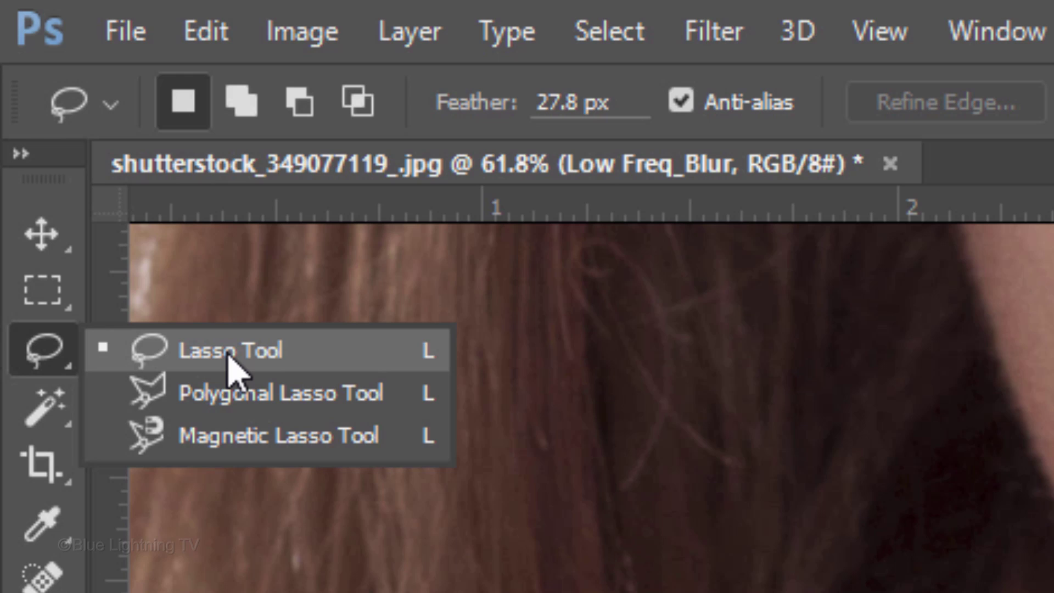
left_click(227, 362)
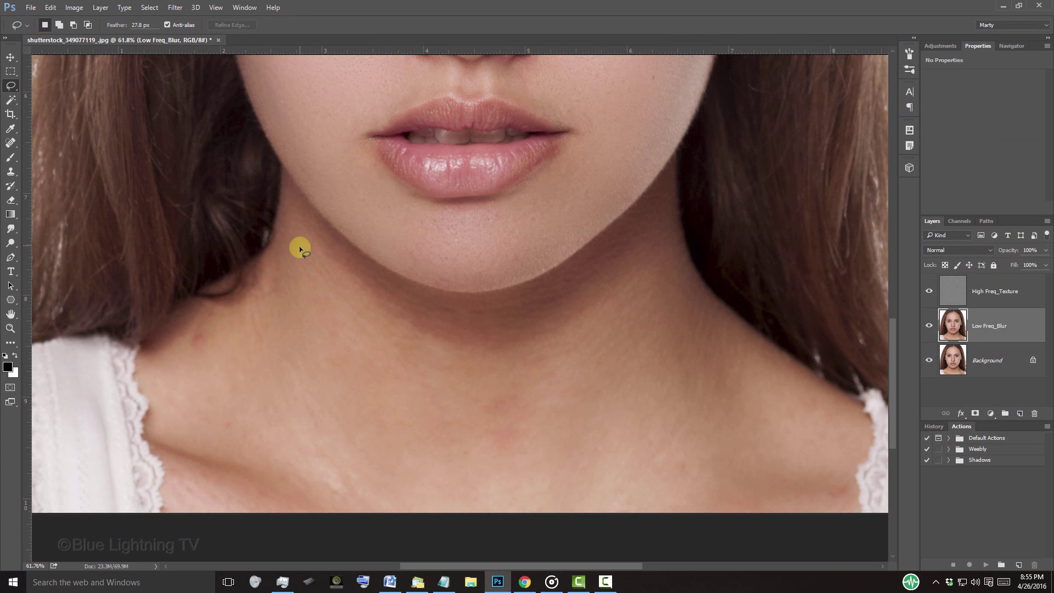
mouse_move(298, 249)
left_mouse_down()
mouse_move(247, 327)
mouse_move(159, 387)
mouse_move(173, 526)
mouse_move(509, 538)
mouse_move(814, 527)
mouse_move(861, 433)
mouse_move(676, 301)
left_mouse_up()
left_click_drag(295, 290, 294, 301)
key("ctrl+f")
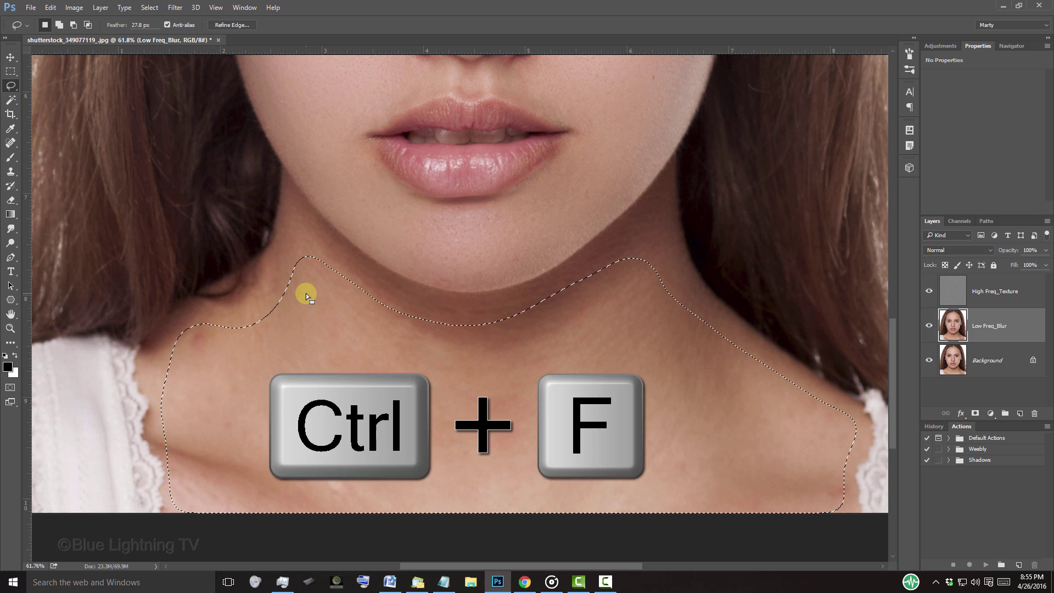
key("ctrl+d")
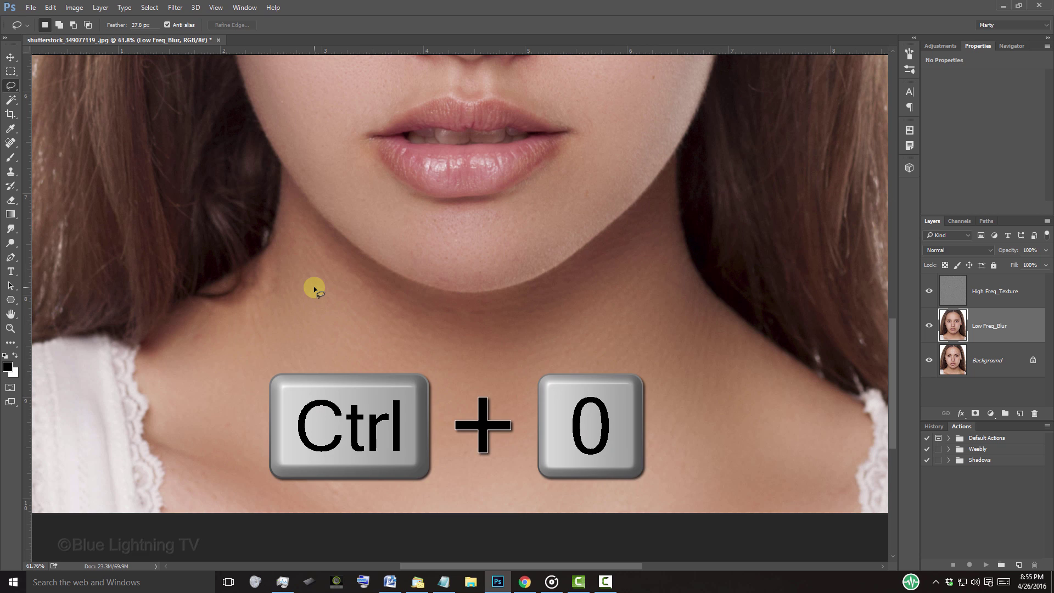
Step: Fit the portrait on screen and view only the original Background for comparison
key("ctrl+0")
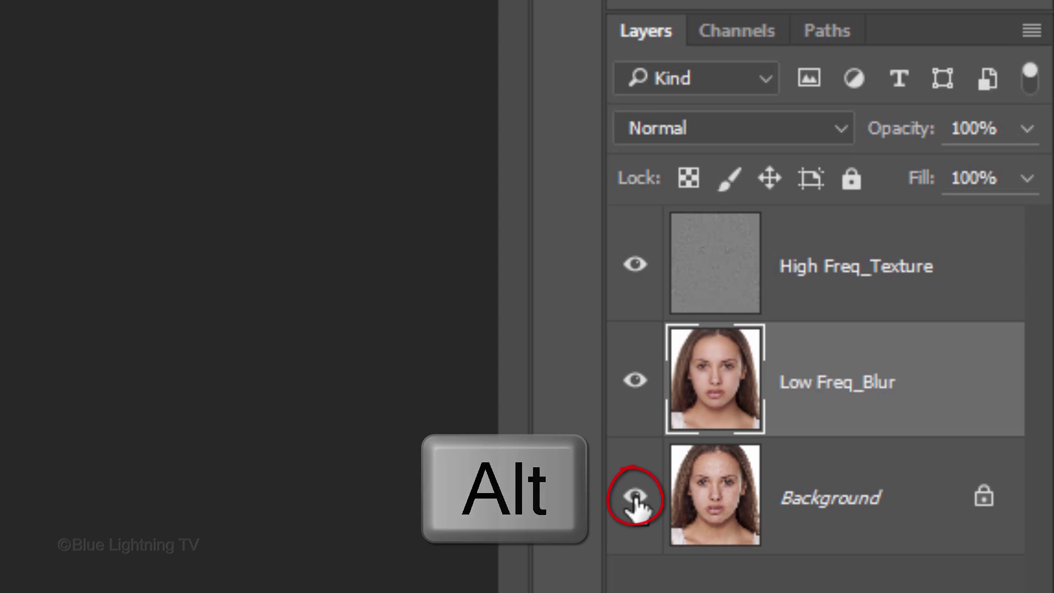
left_click(635, 500, "alt")
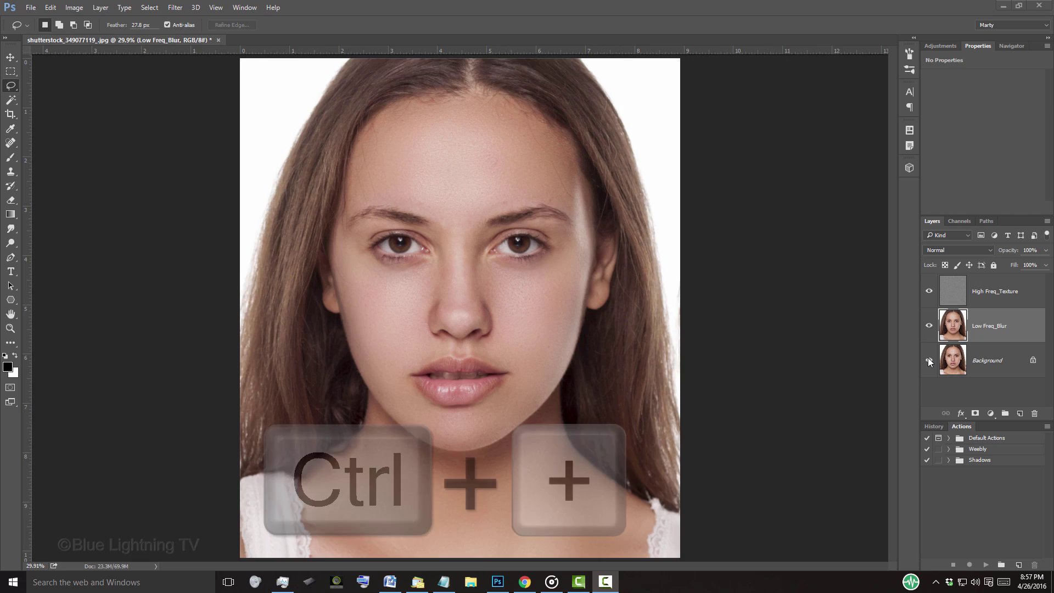
Step: Show the forehead at 100%, make High Freq_Texture active, and bring up the healing tools list
key("ctrl+plus")
key("ctrl+plus")
key("ctrl+plus")
key("ctrl+plus")
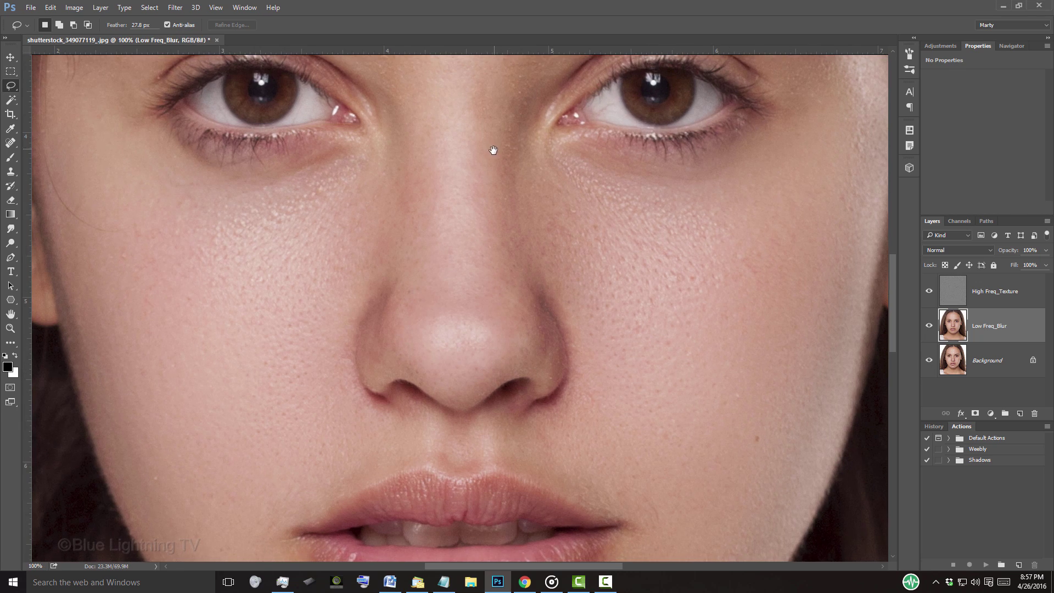
mouse_move(498, 148)
left_mouse_down()
mouse_move(503, 512)
mouse_move(516, 529)
left_mouse_up()
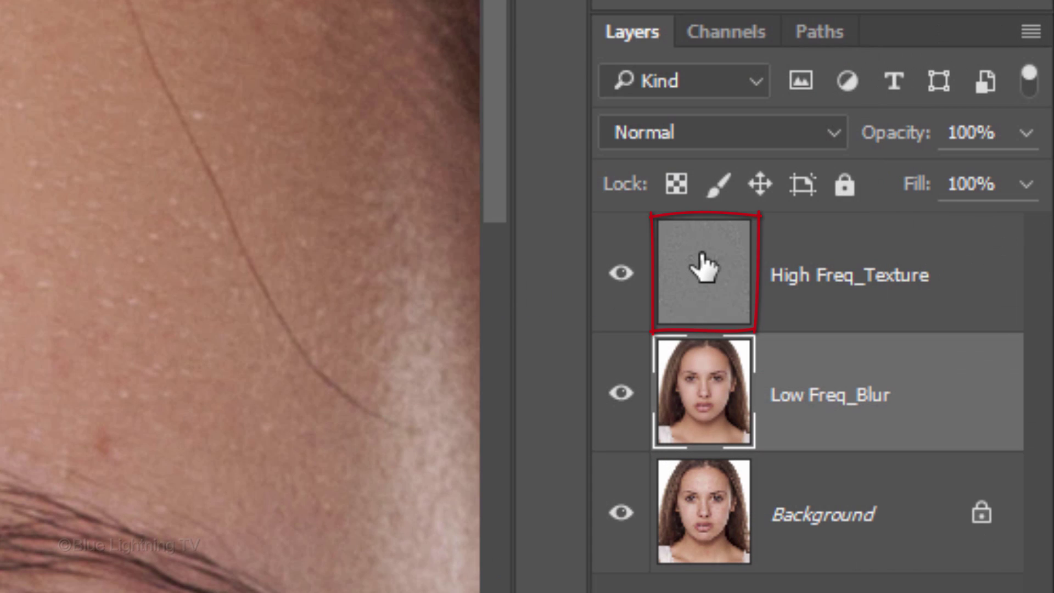
left_click(702, 266)
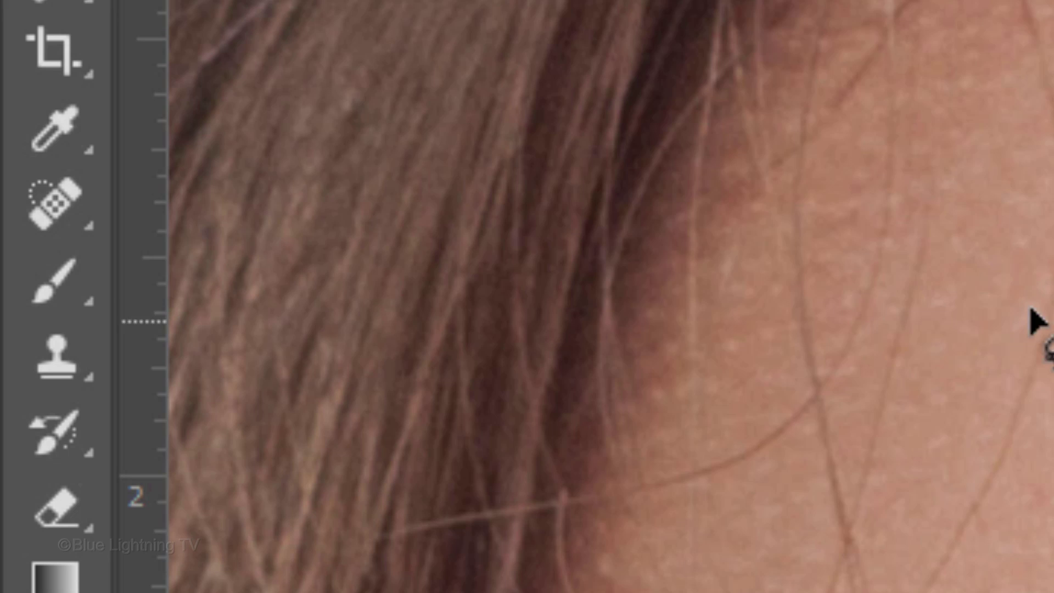
left_click(45, 203)
right_click(46, 208)
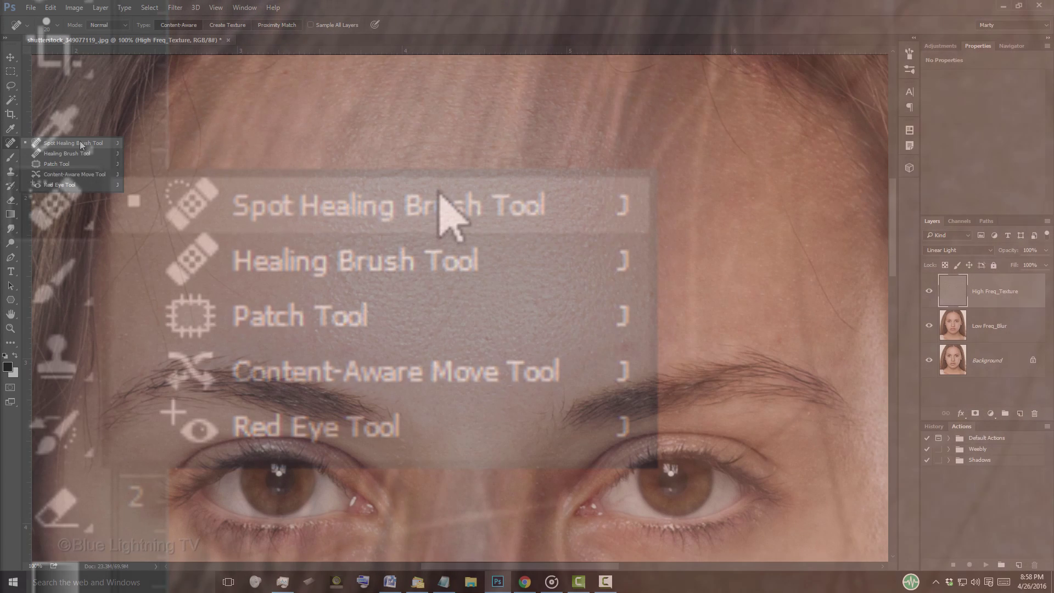
Step: Use a ~20 px Spot Healing Brush to heal two forehead blemishes and the right eyebrow-end spot
left_click(444, 205)
key("bracketright")
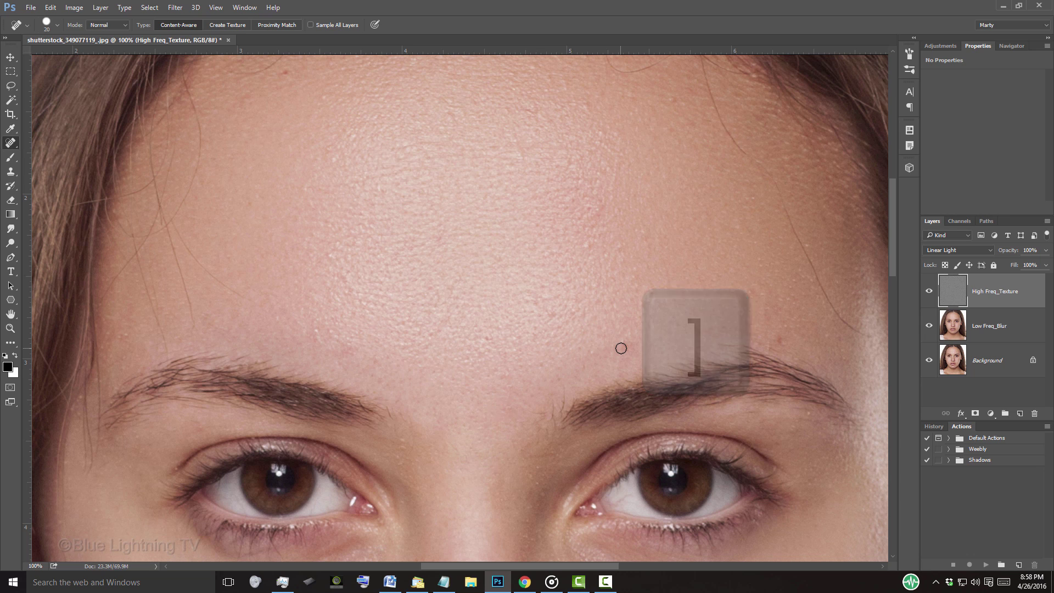
mouse_move(621, 348)
left_mouse_down()
mouse_move(633, 344)
mouse_move(620, 354)
left_mouse_up()
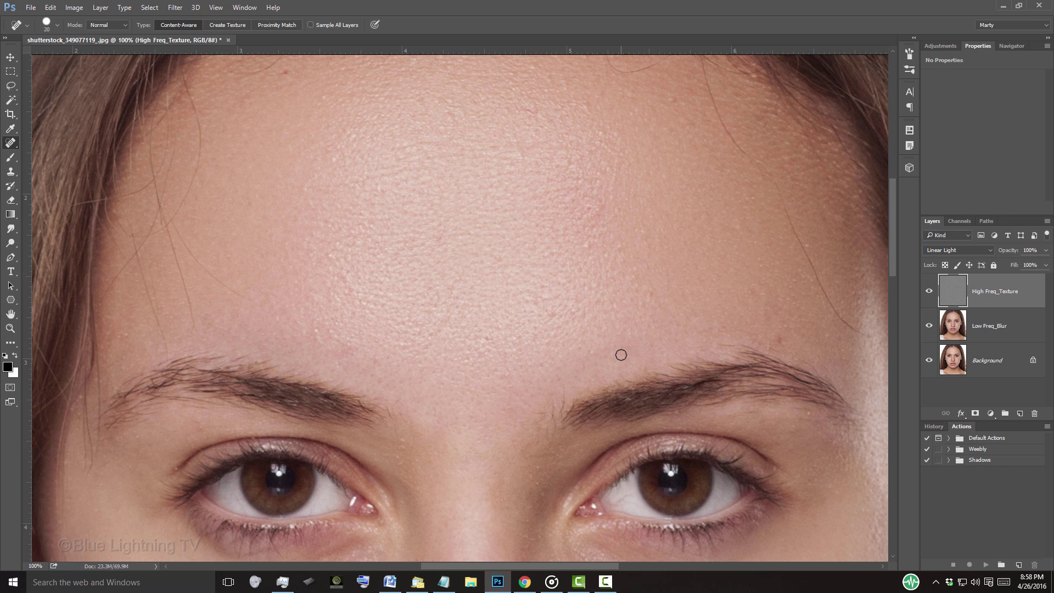
left_click_drag(793, 348, 773, 346)
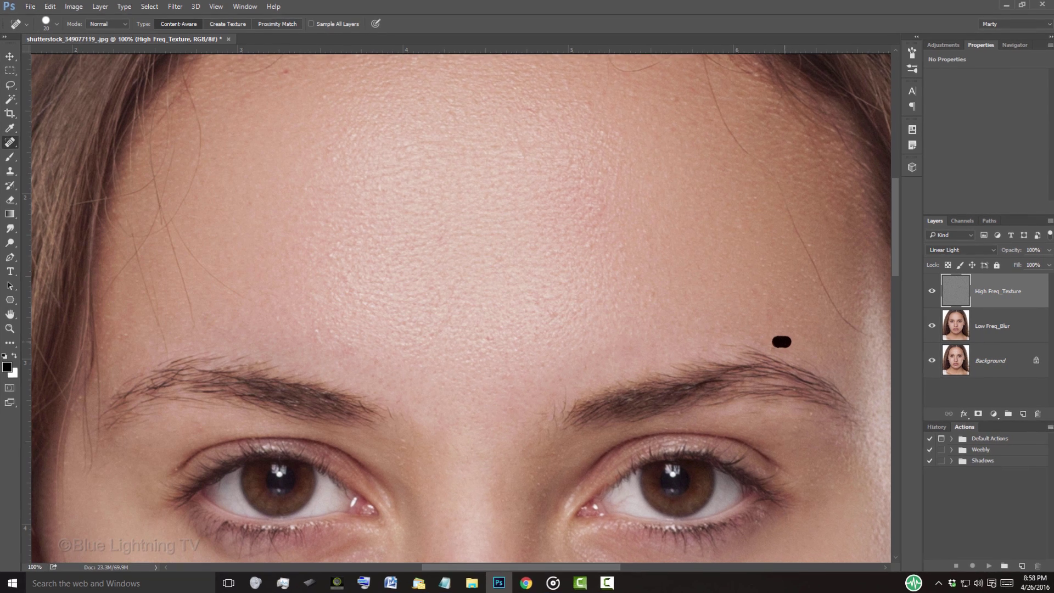
left_click_drag(620, 204, 625, 205)
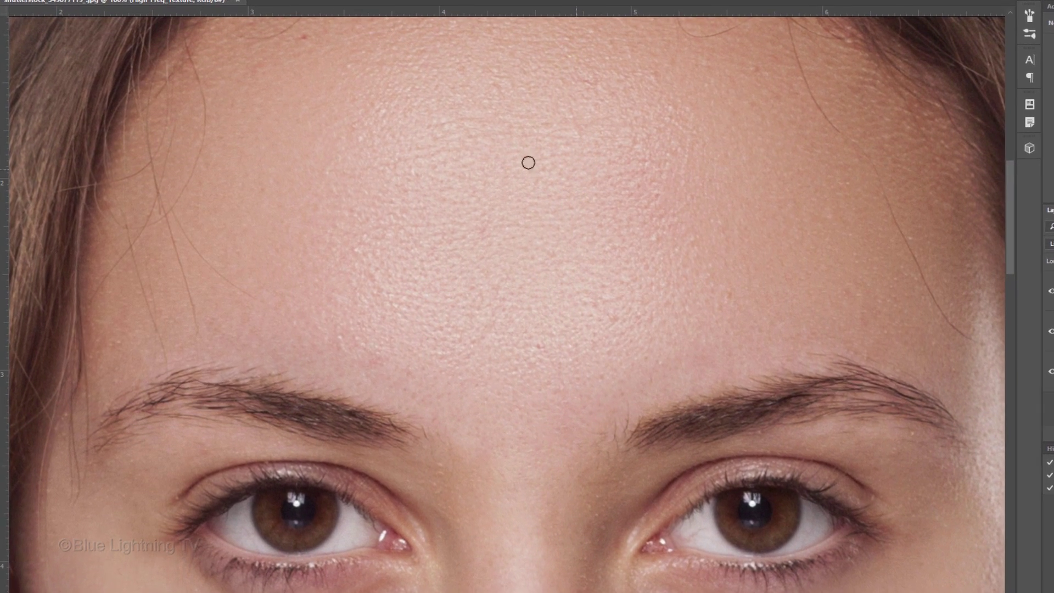